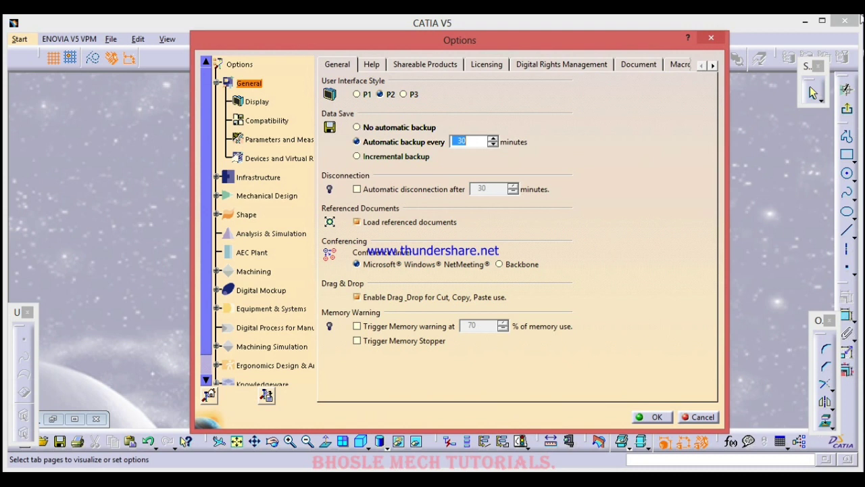
- Switch the general data save setting to no automatic backup and accept the restart warning
key(alt+space)
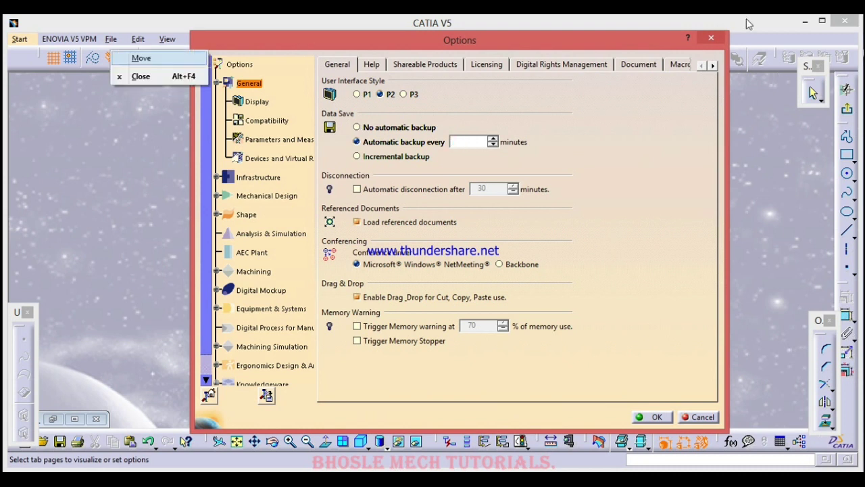
key(Escape)
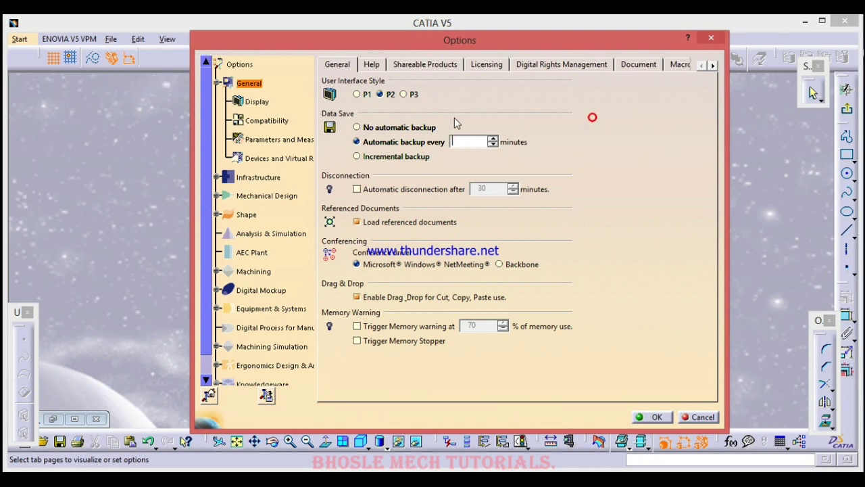
click(357, 127)
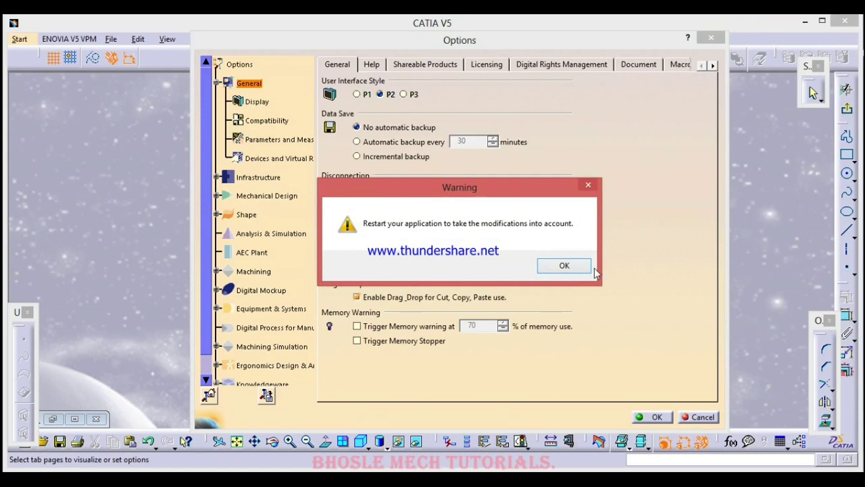
click(565, 266)
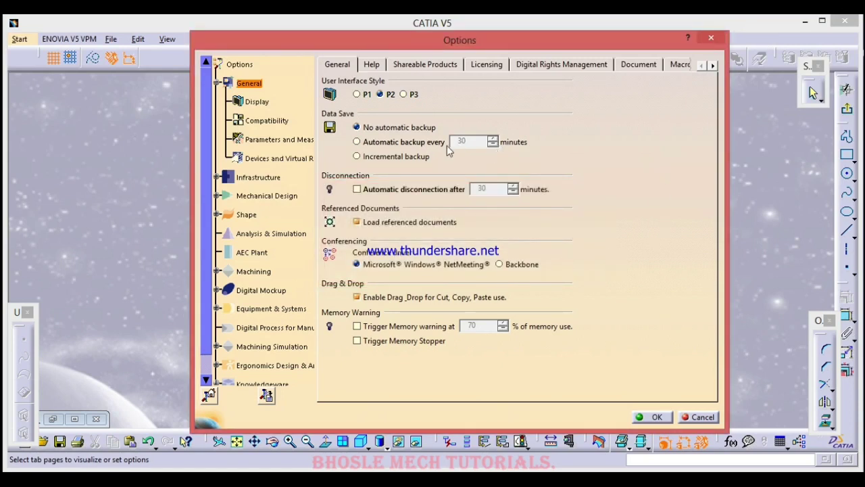
- Enable automatic backup and set its interval to every 10 minutes
click(356, 143)
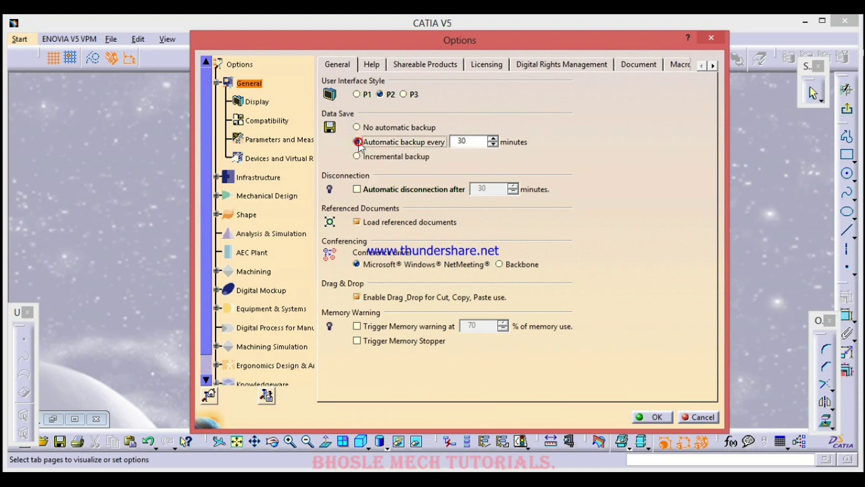
double_click(462, 141)
text(10)
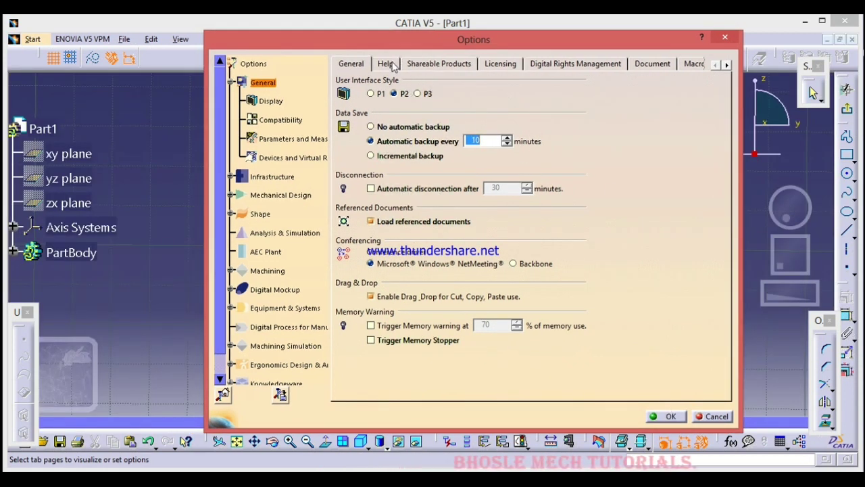
- Examine the undo stack size in the general PCS options and the remaining general option categories
click(727, 64)
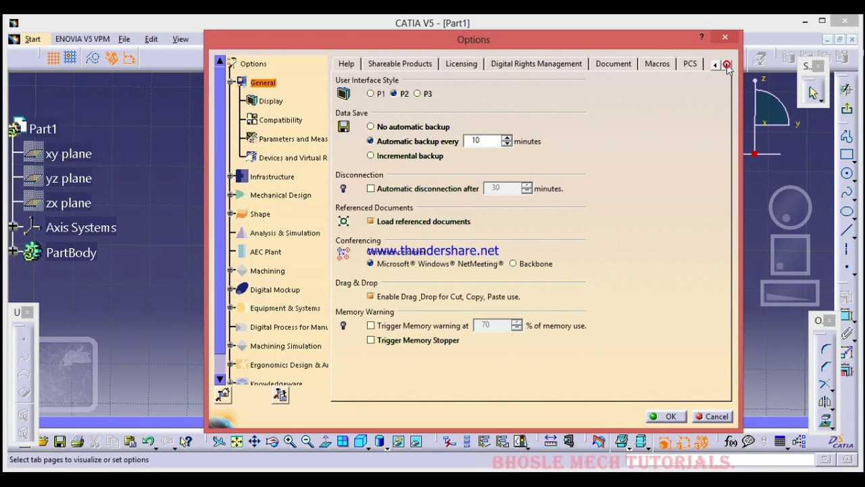
click(727, 64)
click(661, 65)
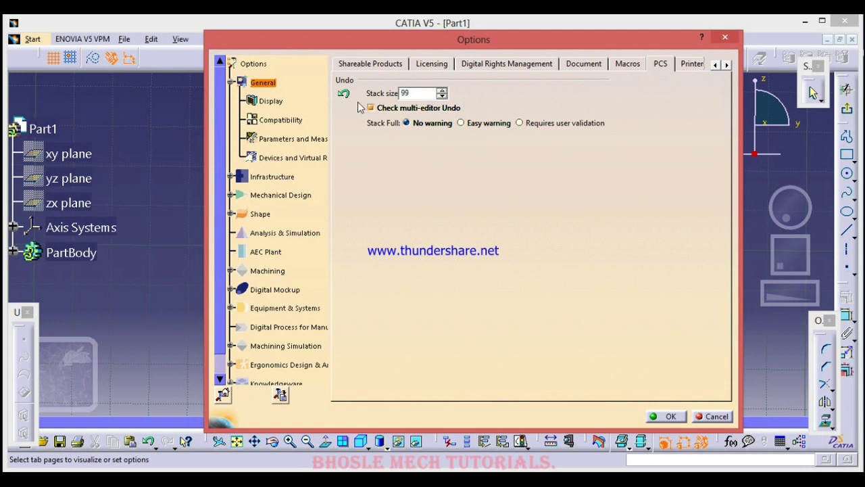
double_click(412, 93)
click(727, 65)
click(727, 65)
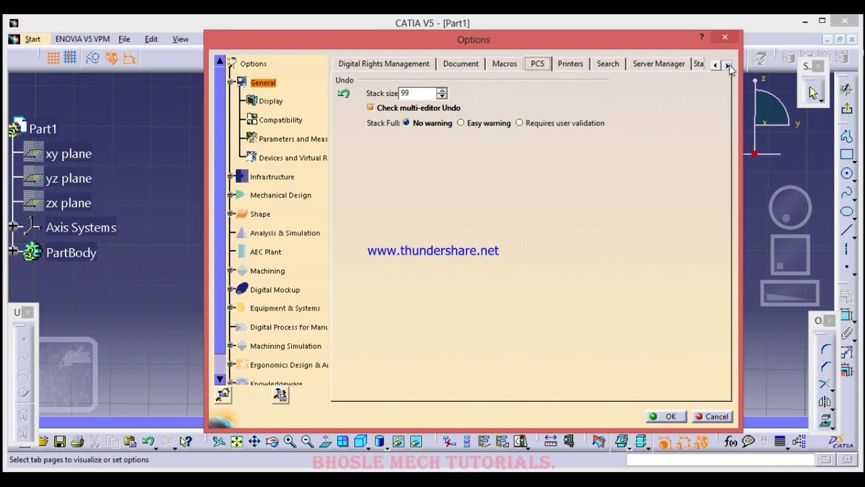
click(727, 65)
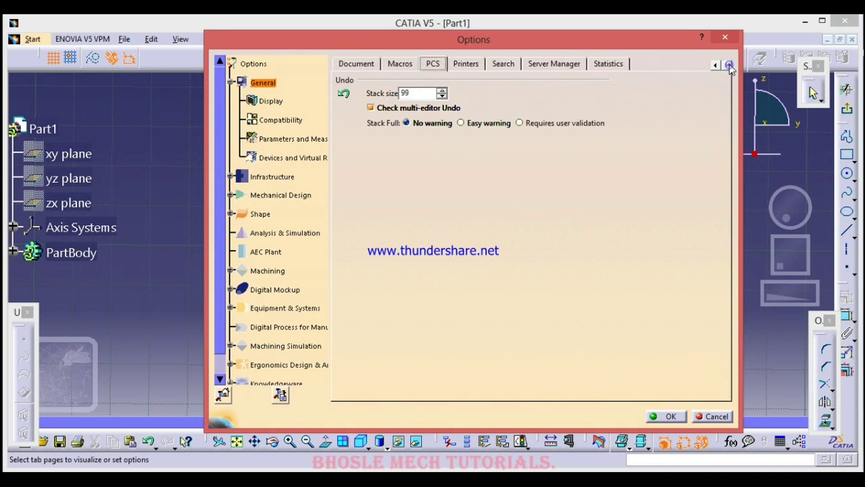
- Choose the Classical Windows Style tree type in the display options, review the tree manipulation settings and accept the options
click(269, 101)
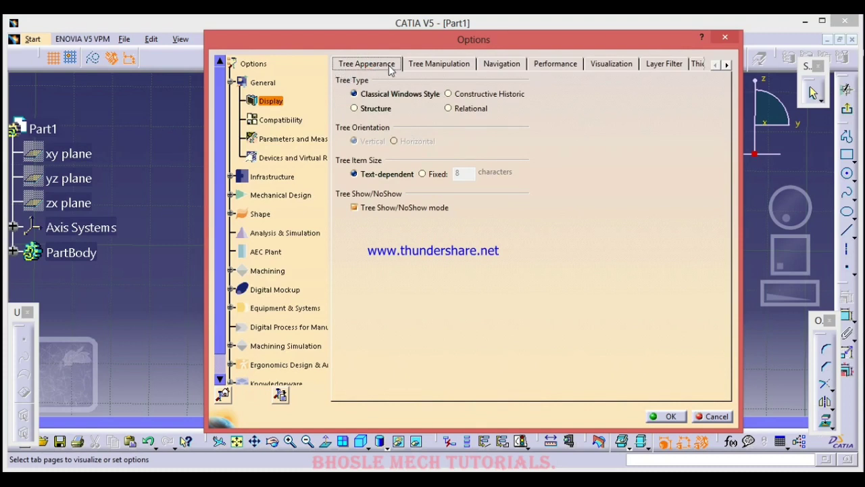
click(354, 95)
click(28, 228)
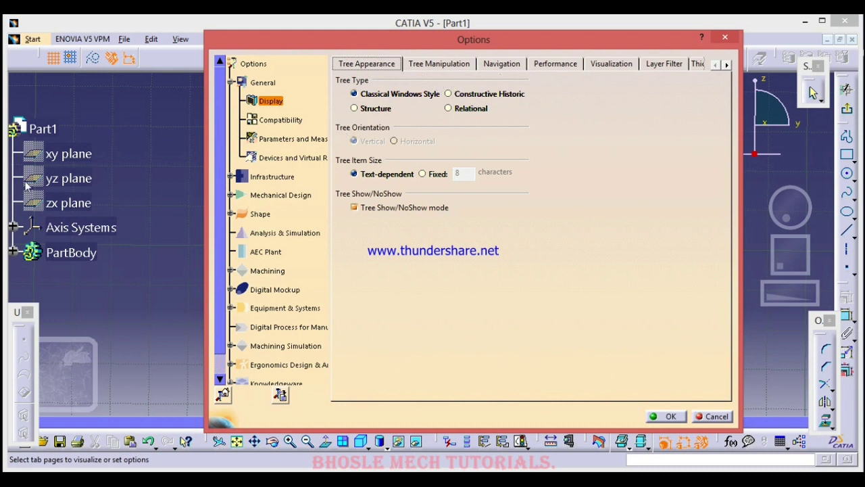
click(425, 65)
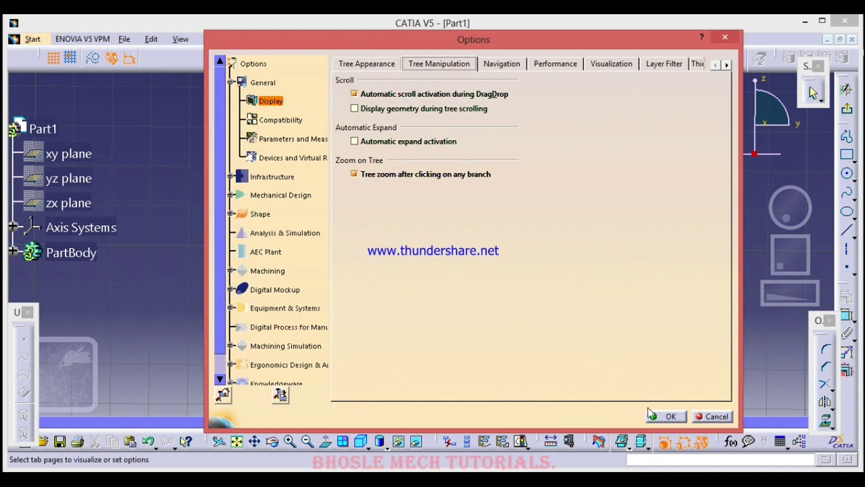
click(670, 417)
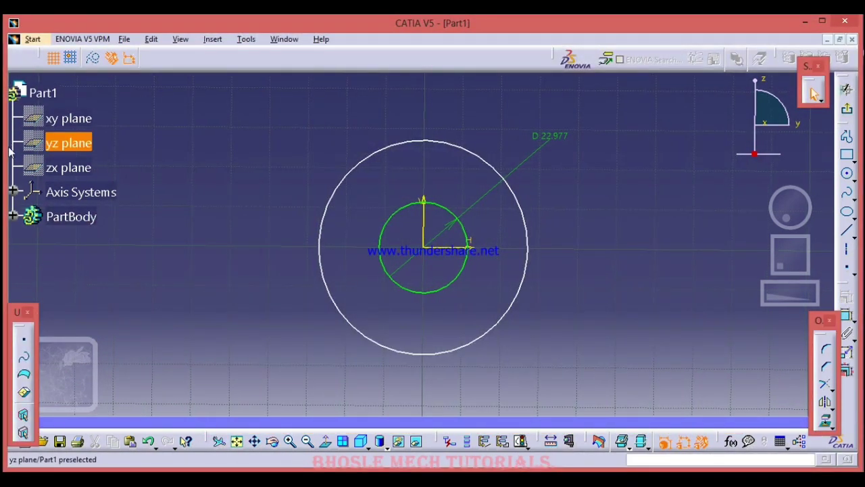
- Activate the specification tree through one of its branches and reposition it beside the sketch circles
click(11, 150)
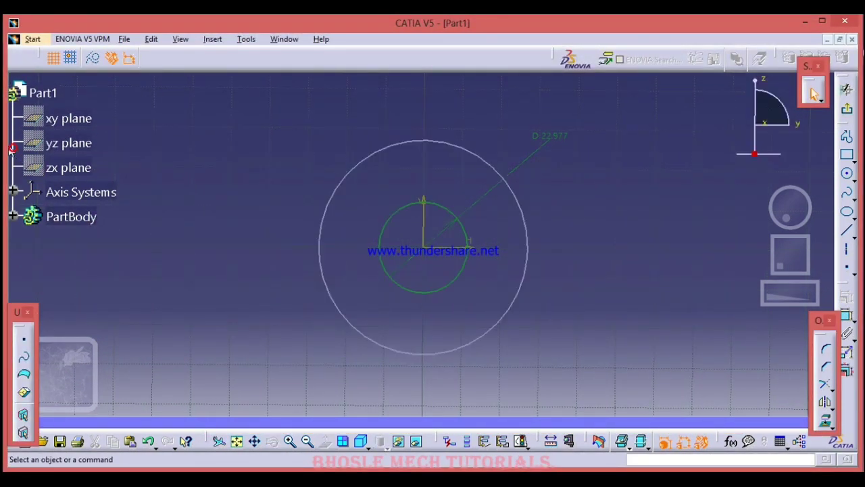
mouse_move(266, 241)
middle_down()
mouse_move(411, 276)
mouse_move(428, 270)
mouse_move(395, 258)
mouse_move(502, 237)
mouse_move(318, 305)
mouse_move(564, 241)
mouse_move(396, 239)
mouse_move(464, 260)
mouse_move(425, 254)
mouse_move(480, 250)
mouse_move(527, 218)
mouse_move(510, 280)
mouse_move(419, 143)
mouse_move(354, 250)
mouse_move(373, 239)
mouse_move(104, 223)
mouse_move(129, 252)
middle_up()
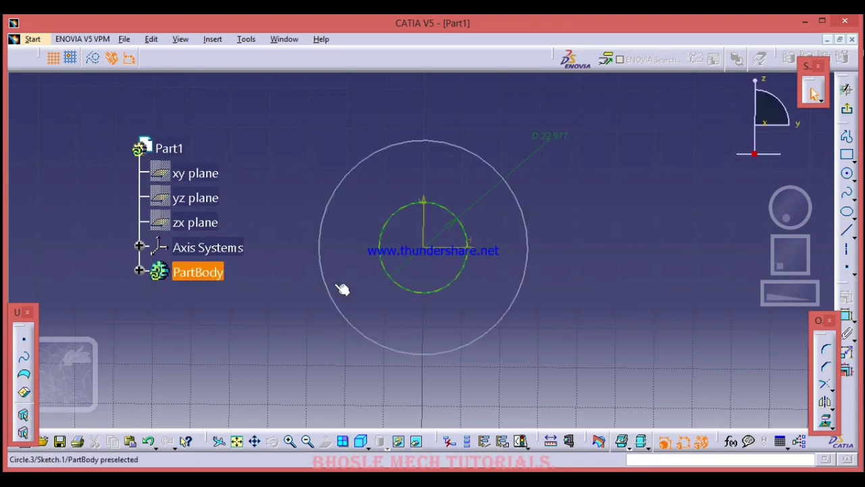
ctrl+middle_drag(330, 282, 387, 234)
middle_drag(296, 235, 293, 235)
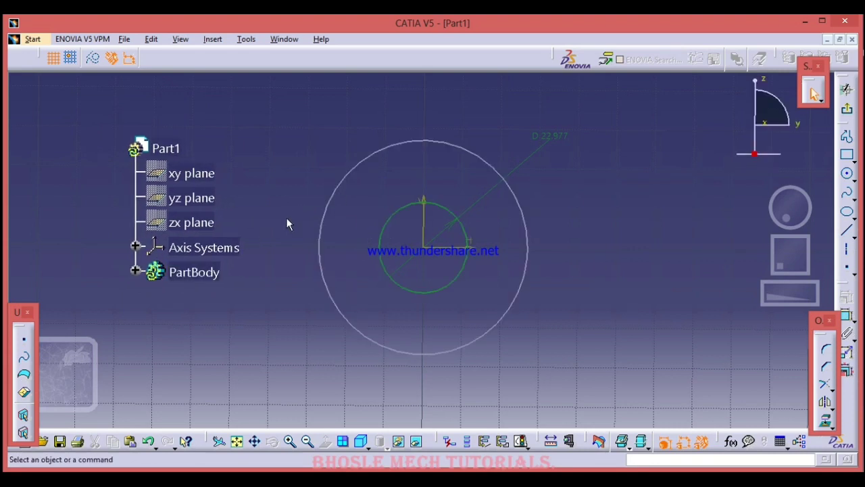
middle_drag(251, 190, 177, 181)
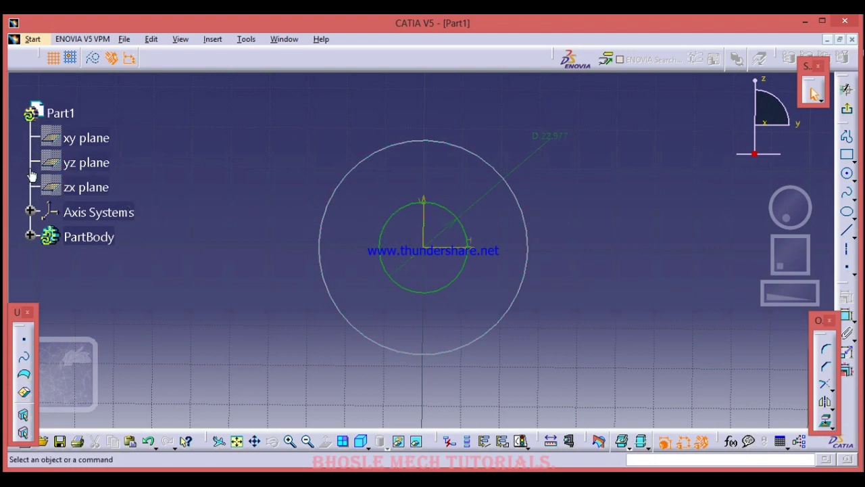
- Reactivate the sketch geometry, reposition the two circles and scroll the specification tree
mouse_move(486, 258)
middle_down()
mouse_move(423, 286)
mouse_move(473, 261)
mouse_move(430, 304)
middle_up()
click(423, 286)
middle_drag(431, 304, 648, 178)
click(570, 241)
middle_drag(570, 242, 568, 287)
mouse_move(556, 235)
middle_down()
mouse_move(469, 264)
mouse_move(495, 244)
middle_up()
click(469, 265)
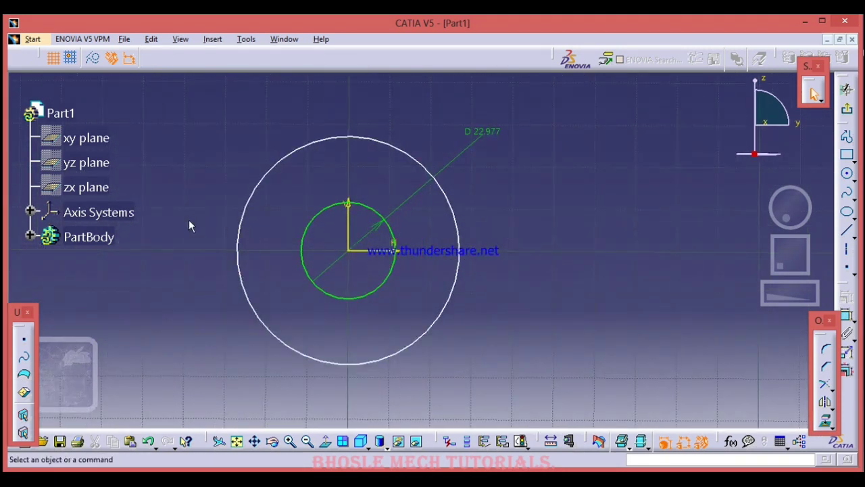
scroll(68, 233, up, 1)
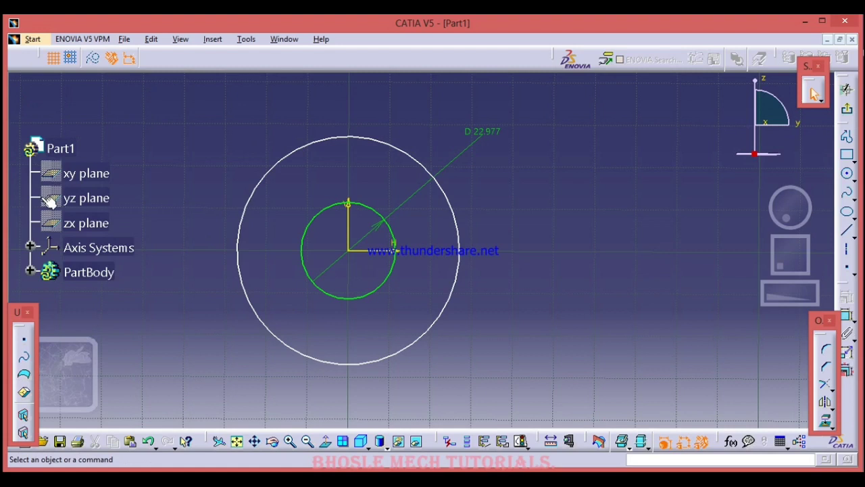
- Set the fixed 2D accuracy to 0.20 in the display performance options and apply it to the sketch
click(245, 39)
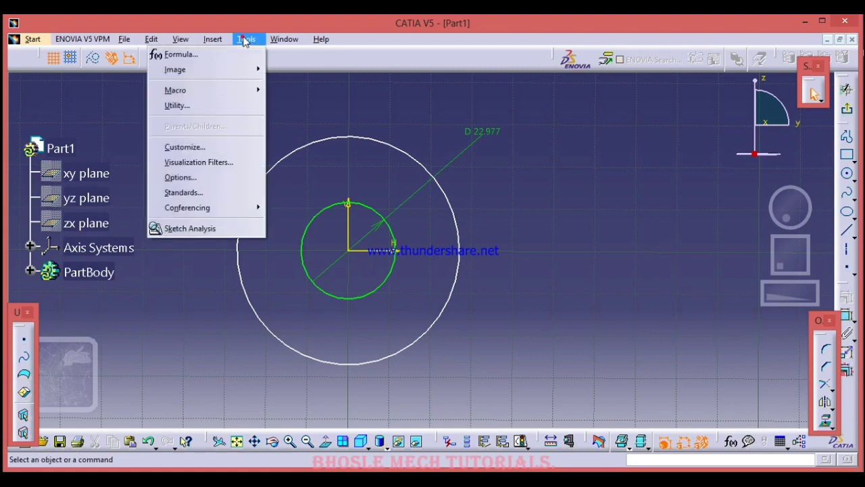
click(195, 176)
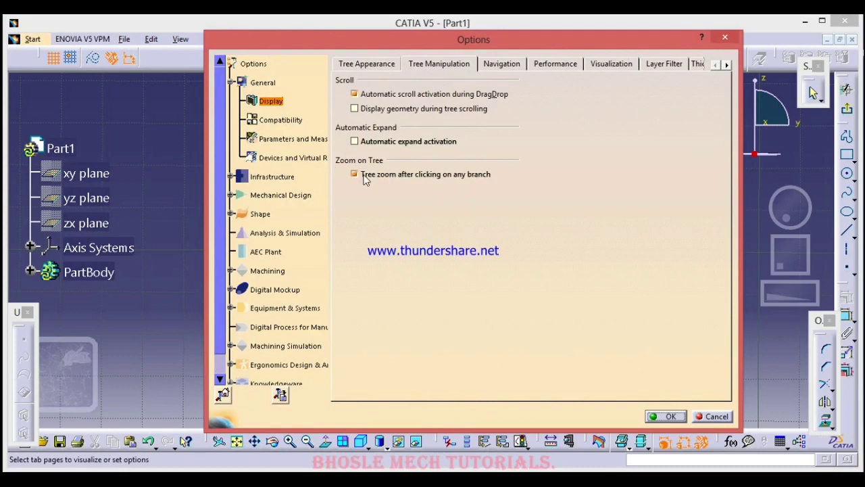
click(497, 63)
click(557, 62)
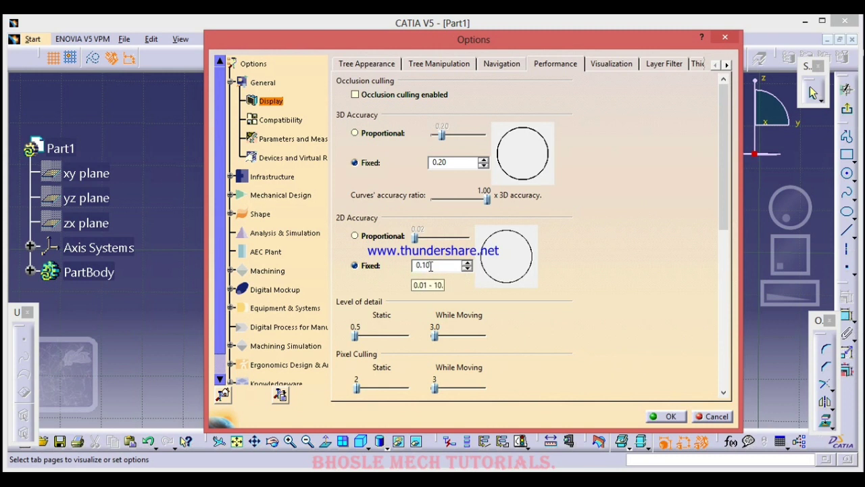
click(432, 264)
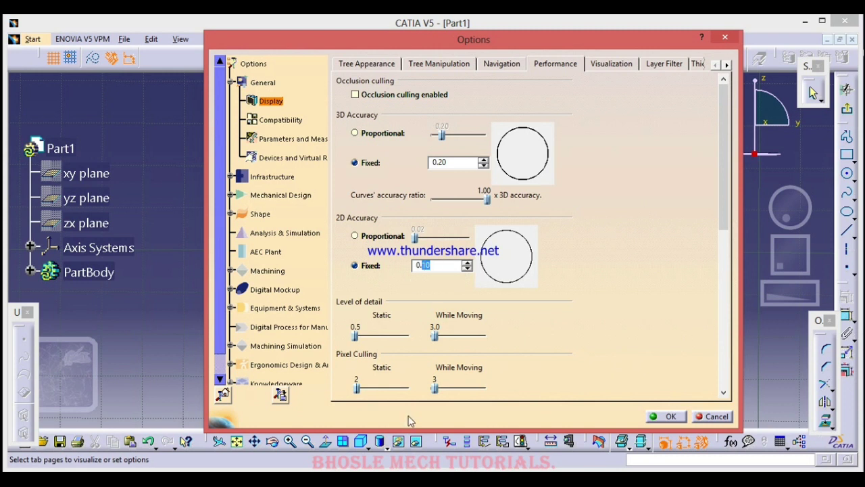
text(2)
click(668, 416)
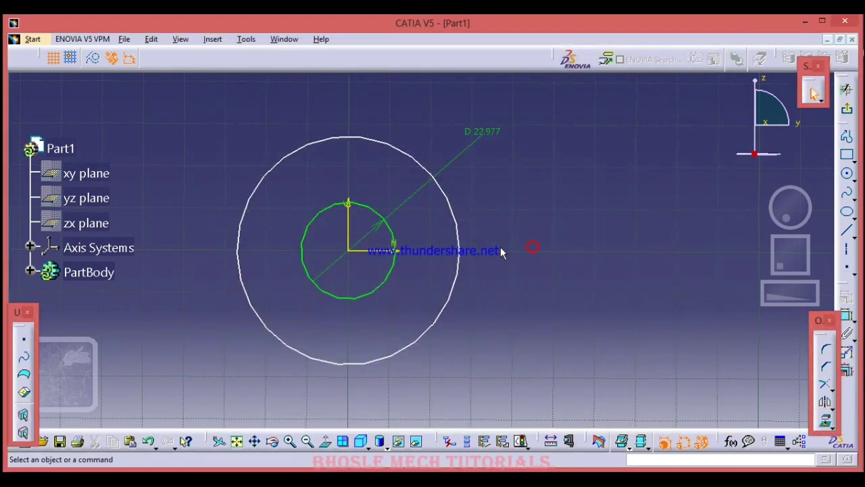
- Set the fixed 2D accuracy back to 0.10 in the display performance options and apply it
mouse_move(432, 282)
middle_down()
mouse_move(466, 304)
mouse_move(562, 242)
mouse_move(498, 258)
mouse_move(541, 251)
middle_up()
ctrl+middle_drag(640, 233, 629, 168)
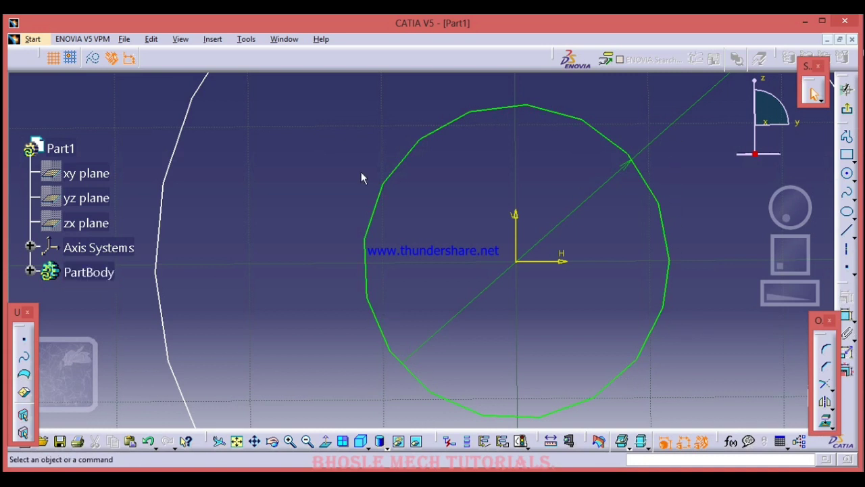
mouse_move(600, 243)
ctrl+middle_down()
mouse_move(558, 266)
mouse_move(568, 272)
mouse_move(475, 323)
mouse_move(425, 302)
mouse_move(604, 383)
ctrl+middle_up()
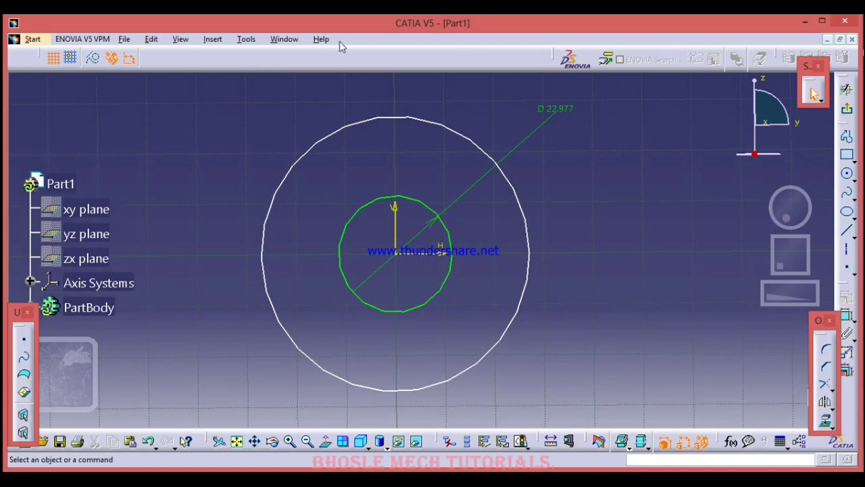
click(246, 39)
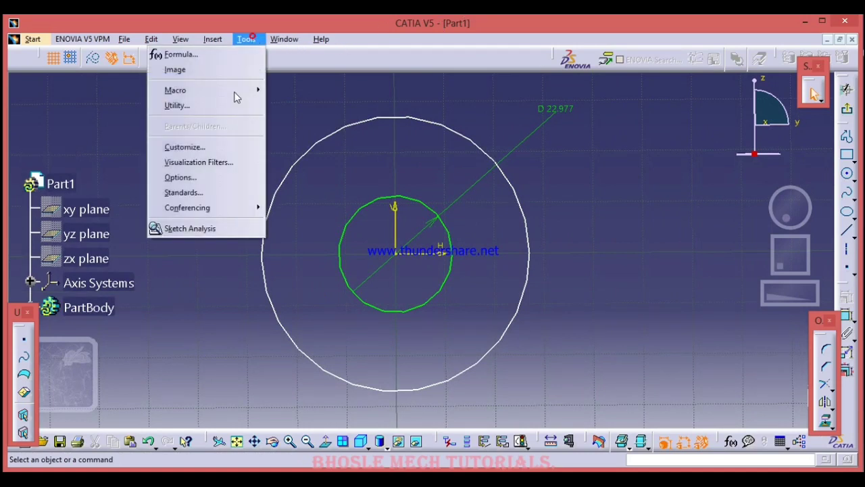
click(200, 184)
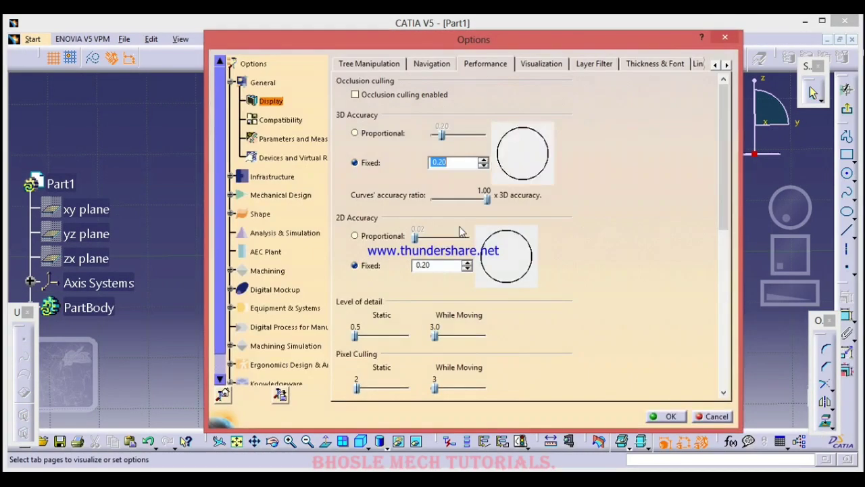
key(Tab)
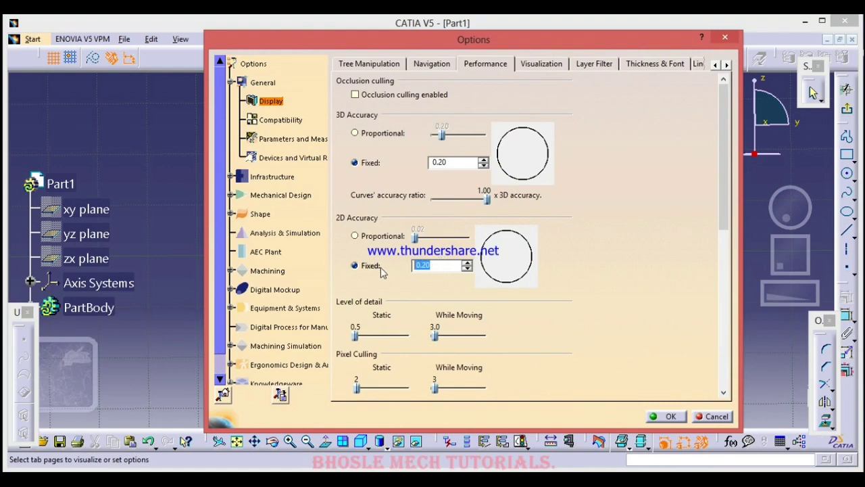
text(.)
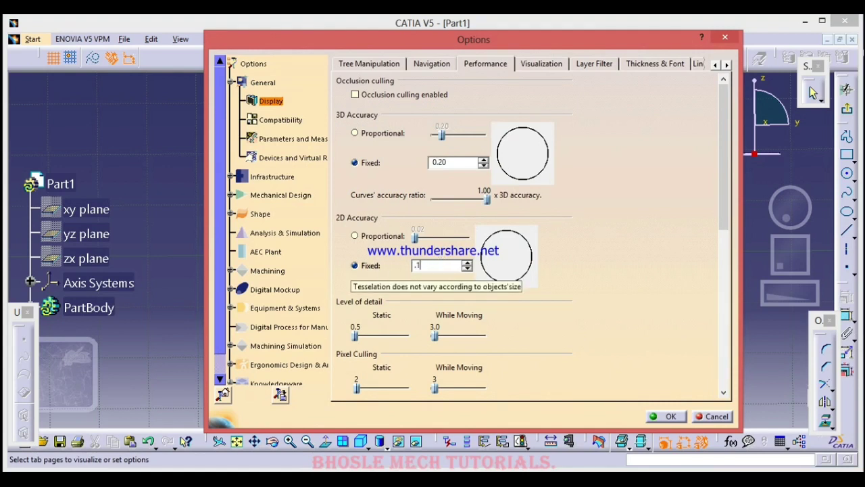
text(1)
key(Return)
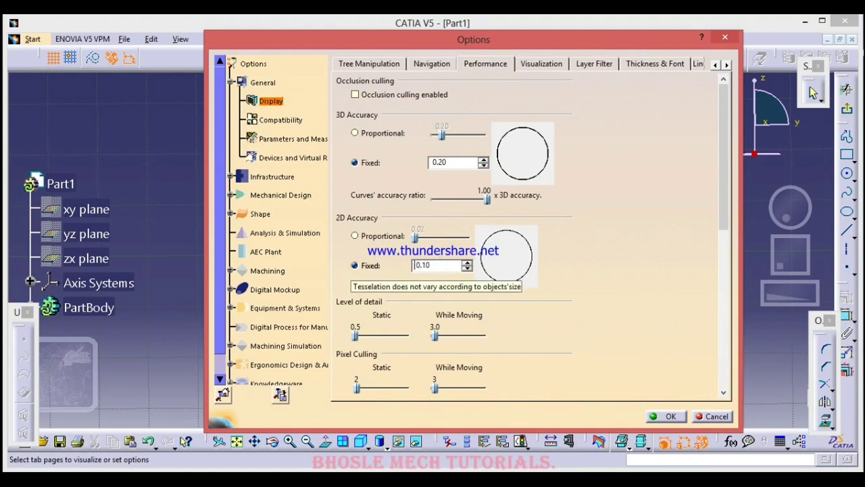
click(668, 416)
- Set the fixed 2D accuracy to 0.01 in the display performance options, apply it and inspect the sketch circles
mouse_move(518, 303)
middle_down()
mouse_move(498, 279)
mouse_move(586, 236)
mouse_move(534, 207)
middle_up()
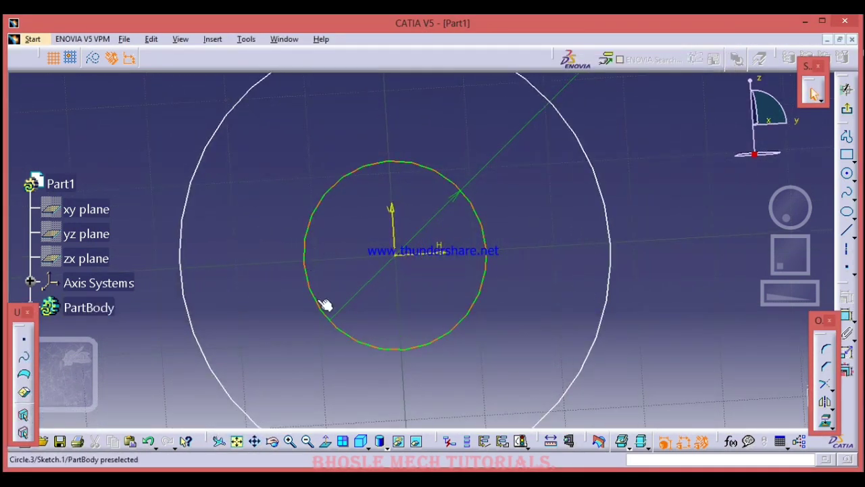
middle_drag(540, 253, 513, 297)
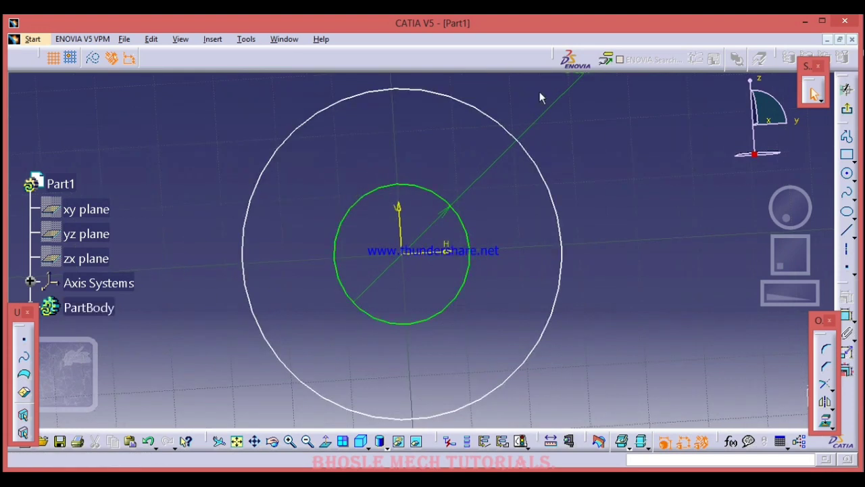
click(244, 39)
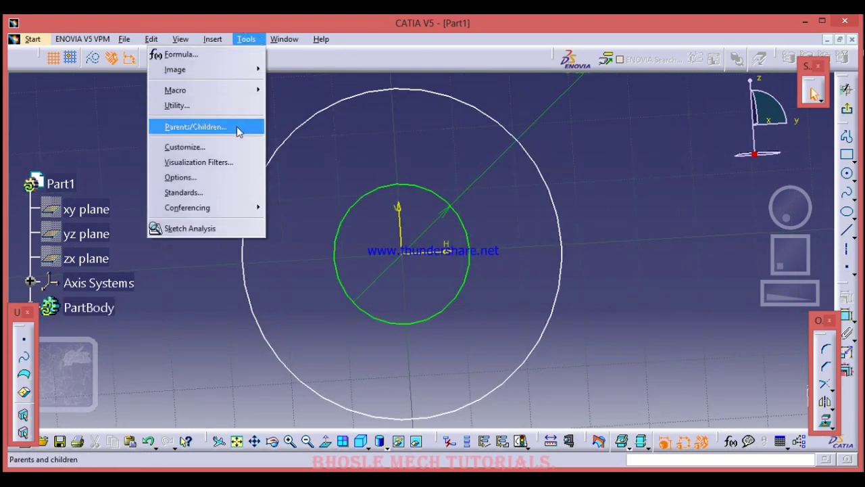
click(181, 179)
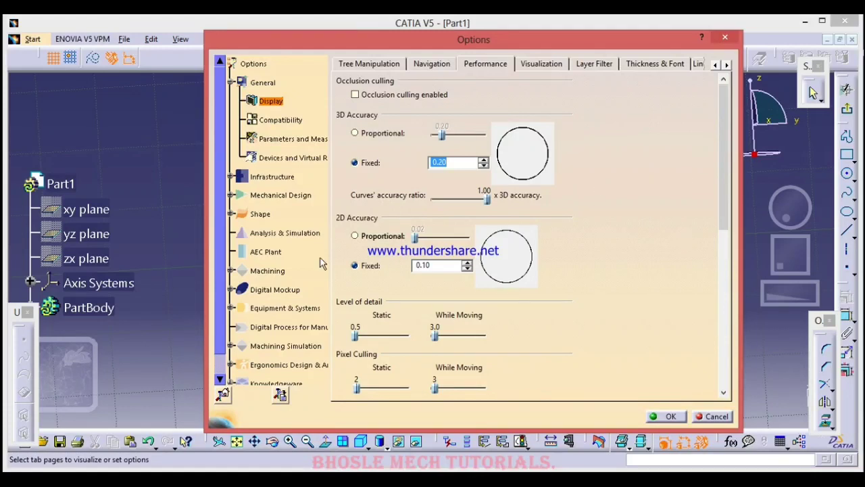
click(442, 266)
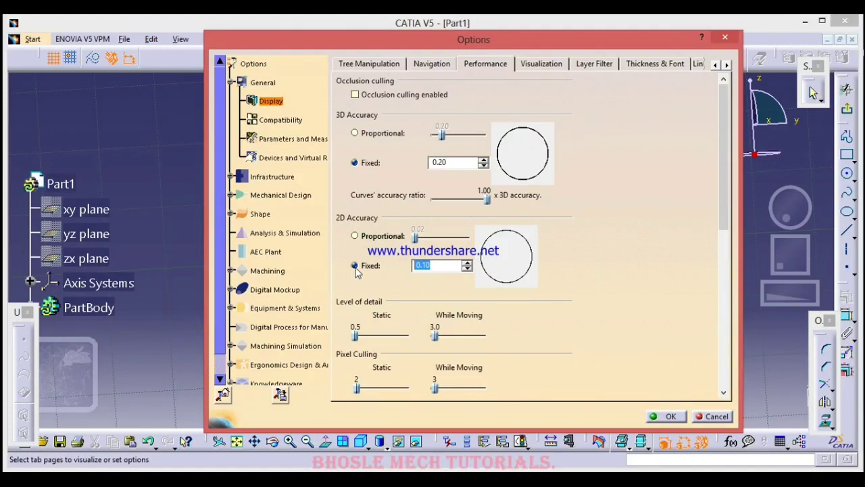
key(BackSpace)
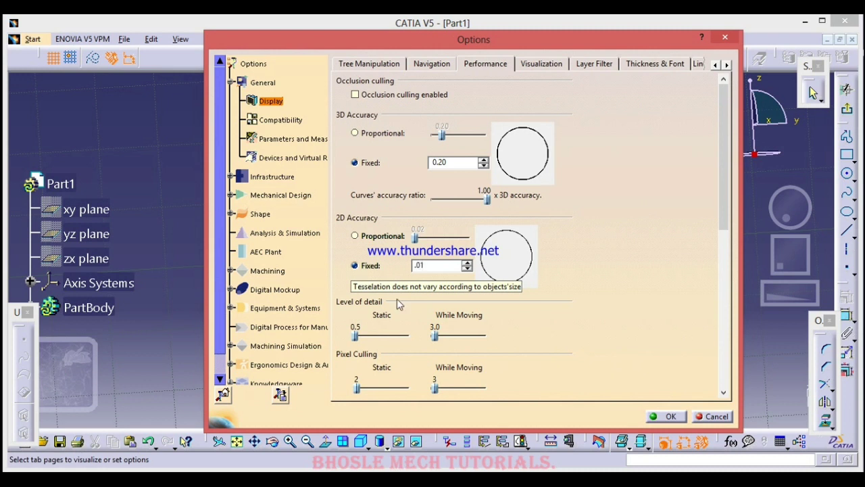
click(665, 416)
key(alt+space)
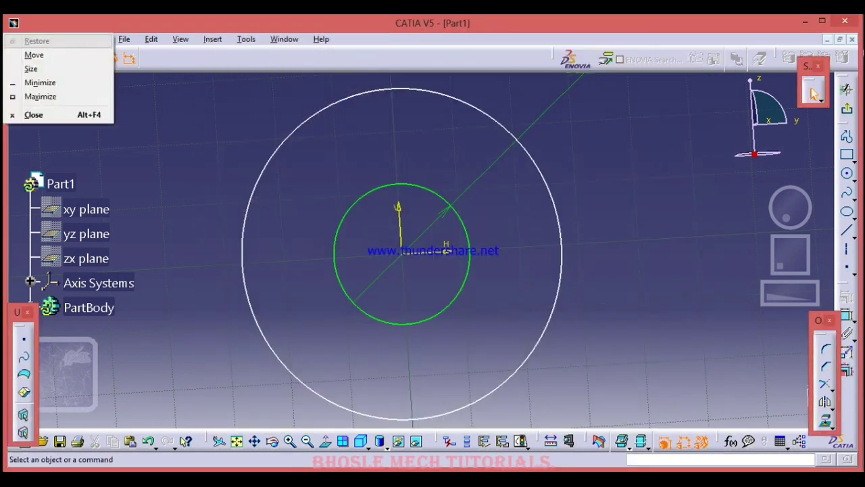
click(640, 441)
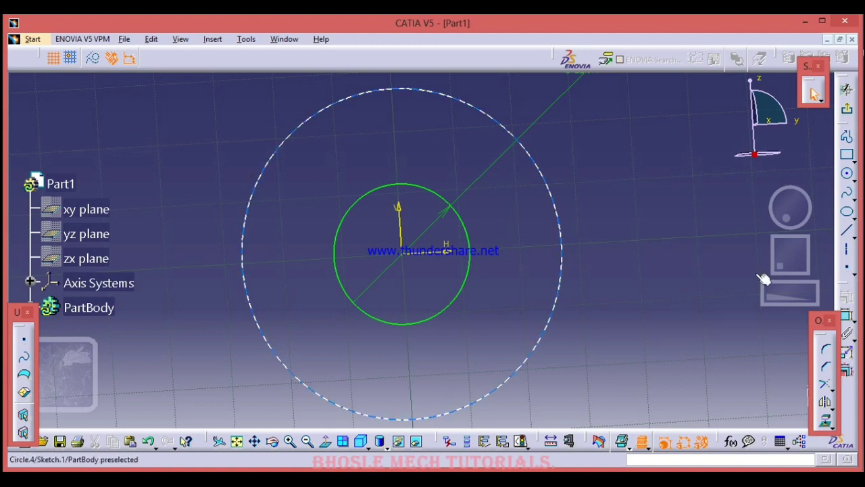
mouse_move(472, 252)
middle_down()
mouse_move(592, 187)
mouse_move(547, 214)
mouse_move(486, 305)
mouse_move(526, 262)
mouse_move(498, 284)
mouse_move(521, 271)
middle_up()
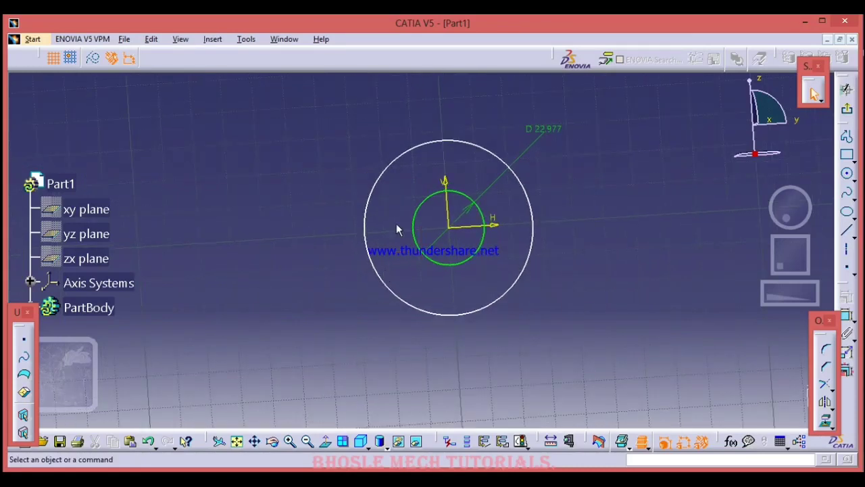
- Restore the fixed 2D accuracy to 0.1 in the display performance options, apply it and inspect the sketch circles
click(246, 38)
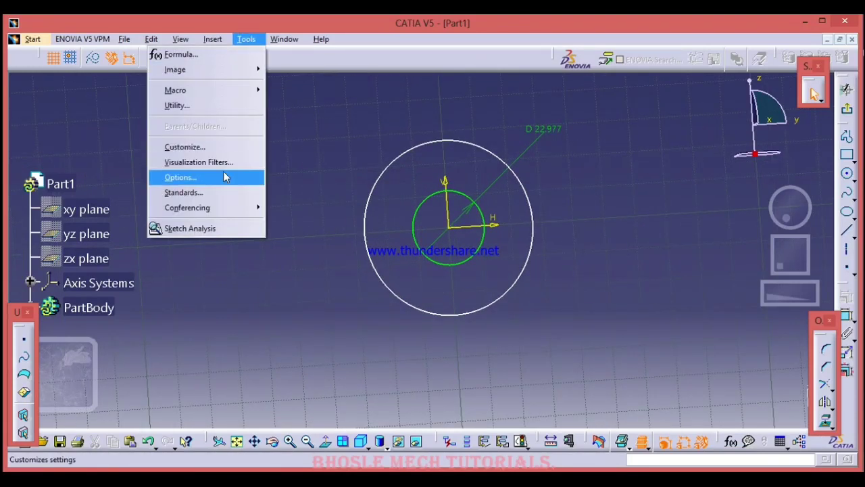
click(225, 177)
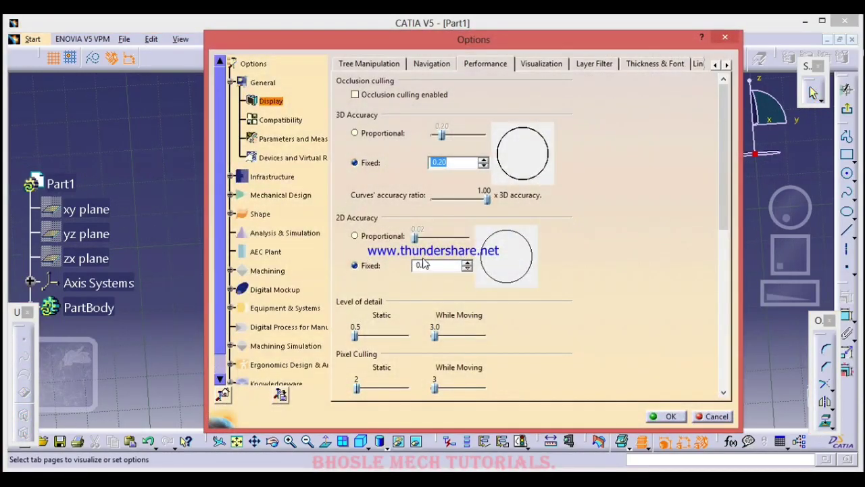
double_click(433, 266)
key(BackSpace)
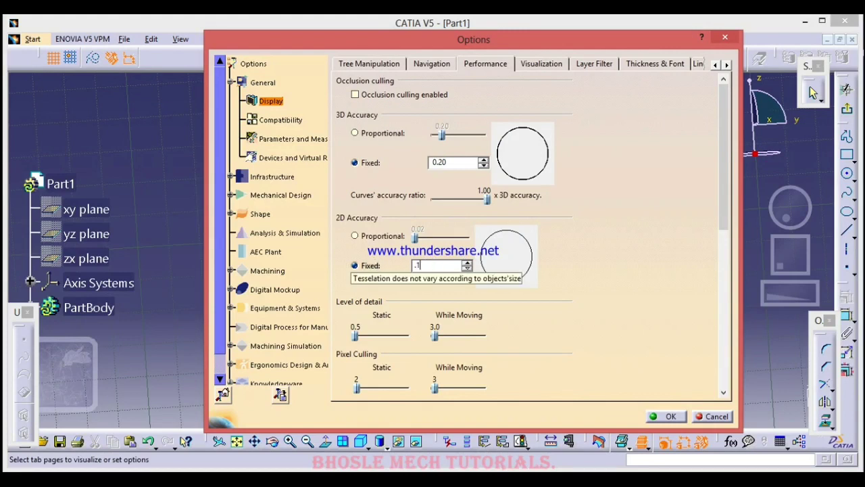
click(665, 416)
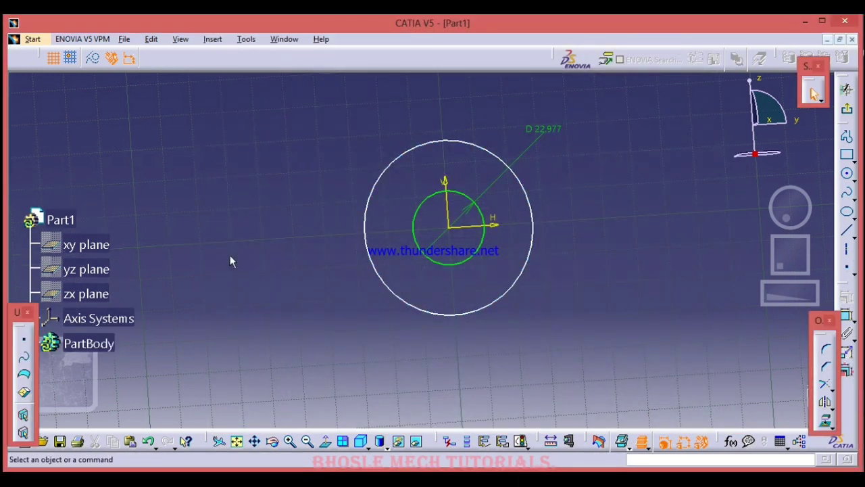
mouse_move(575, 186)
middle_down()
mouse_move(562, 241)
mouse_move(614, 185)
mouse_move(570, 257)
mouse_move(535, 141)
mouse_move(562, 195)
mouse_move(539, 219)
mouse_move(506, 170)
middle_up()
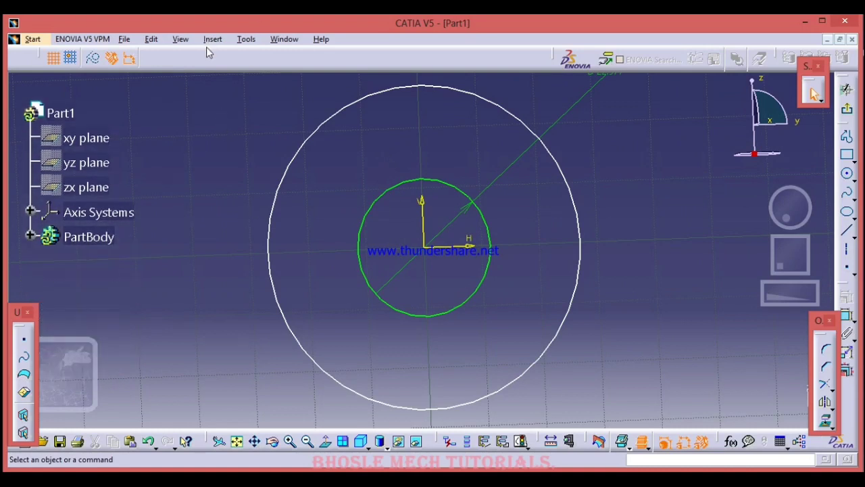
- Review the Visualization, Layer Filter and Thickness & Font settings in the display options
click(244, 39)
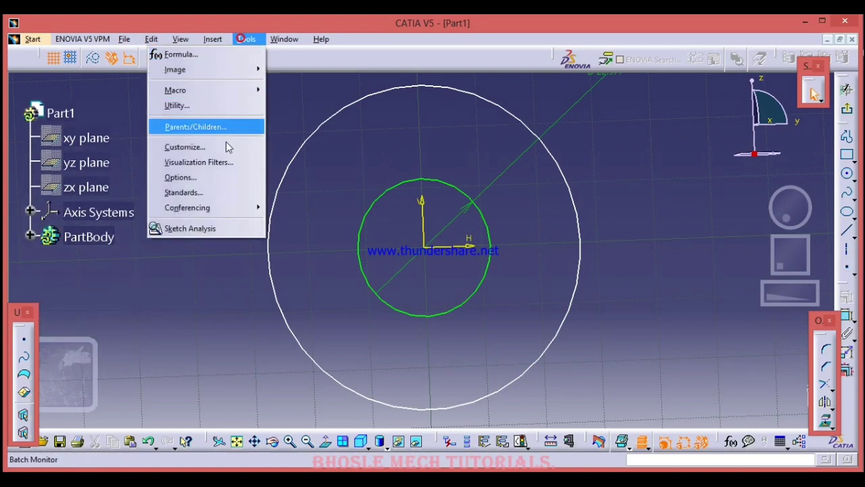
click(212, 177)
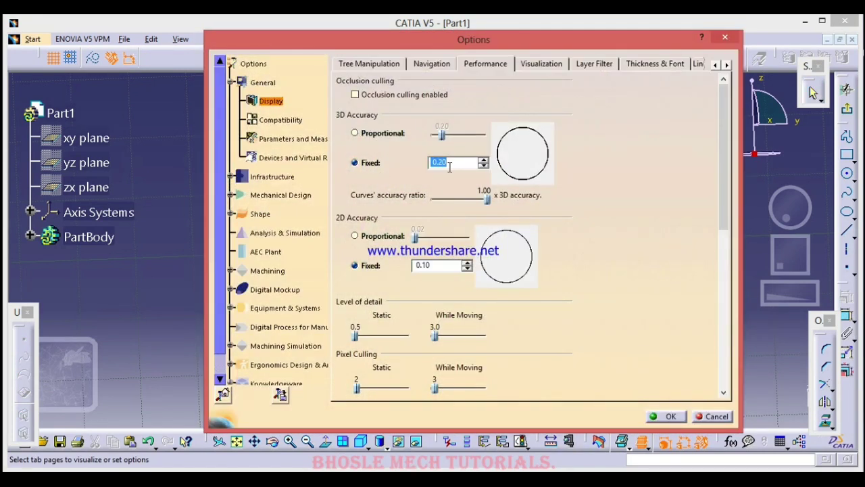
click(535, 67)
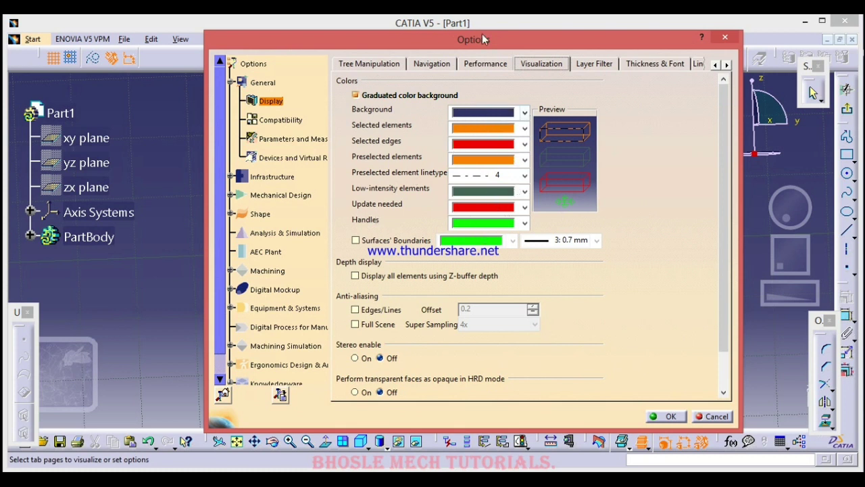
click(597, 68)
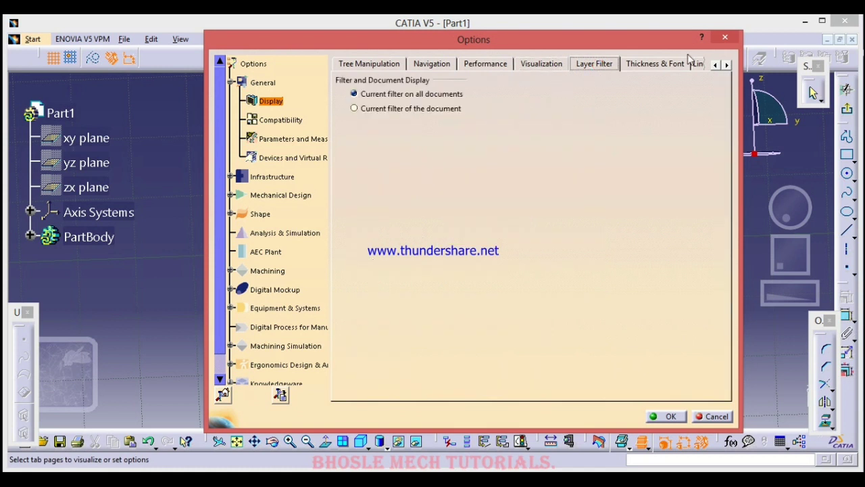
click(644, 64)
click(727, 64)
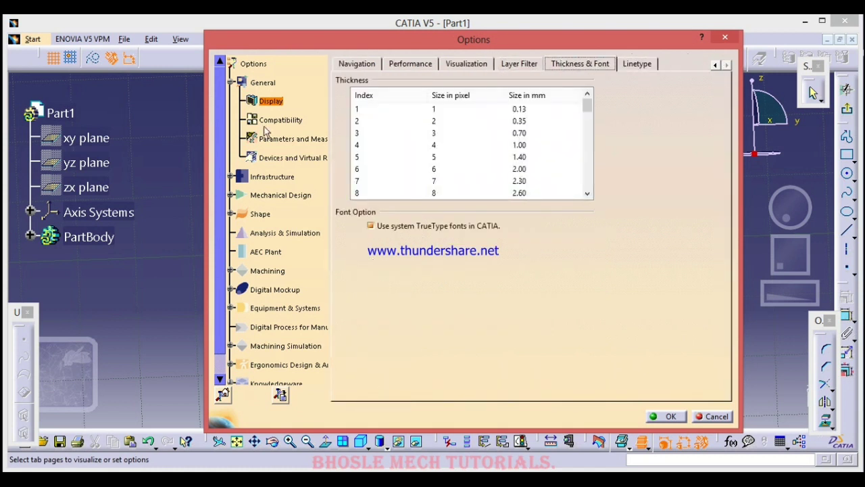
- Accept the Knowledge options with parameter values and formulas enabled for the tree, and expand Axis Systems down to the Axis System.1 parameters
click(296, 138)
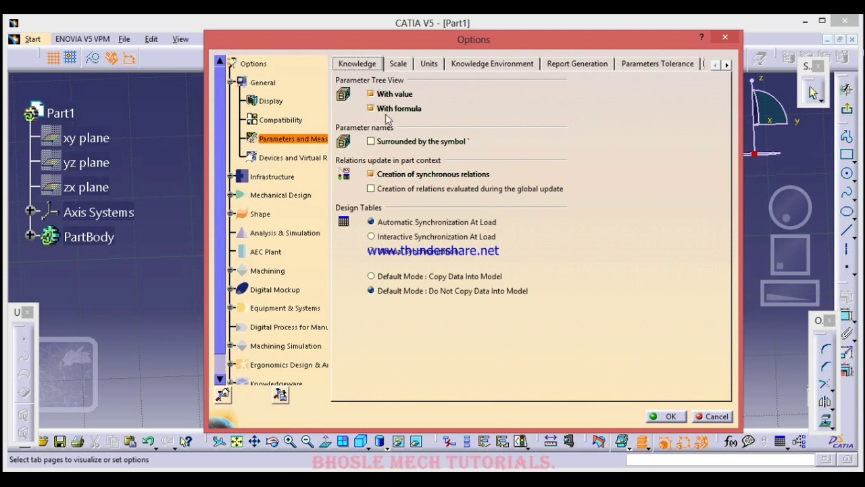
click(671, 416)
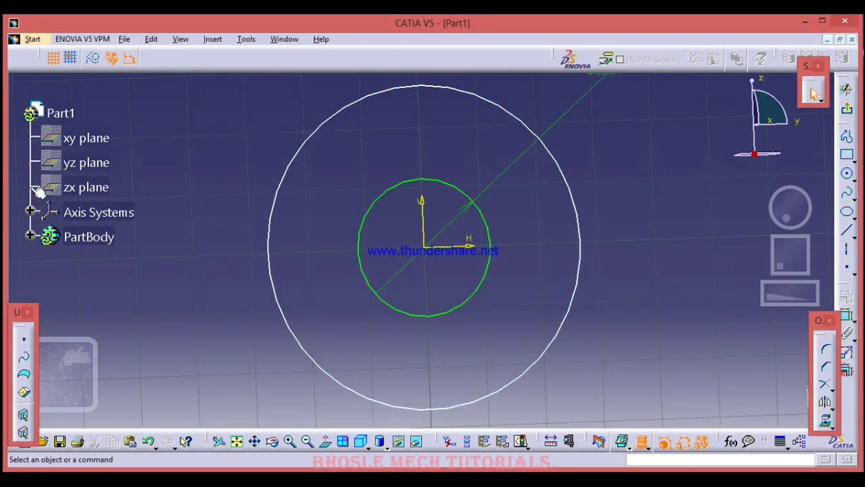
click(29, 211)
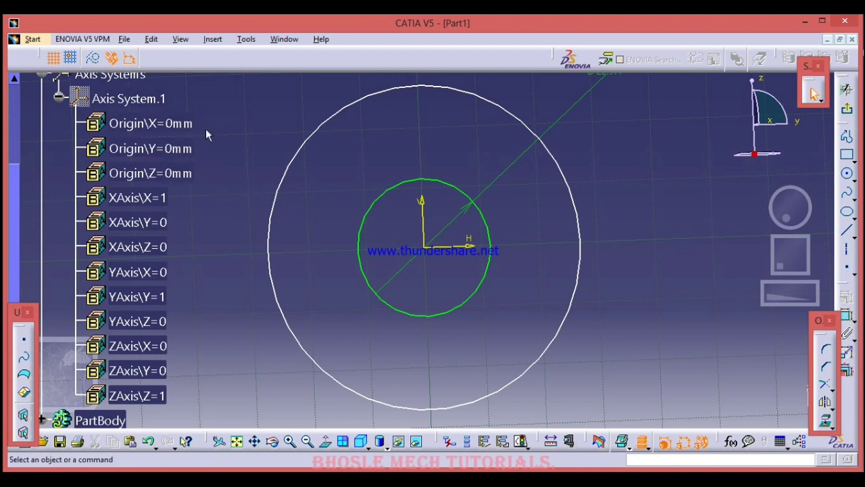
- Disable With value and With formula for the parameter tree view in the Knowledge options and apply the change
click(246, 39)
click(213, 177)
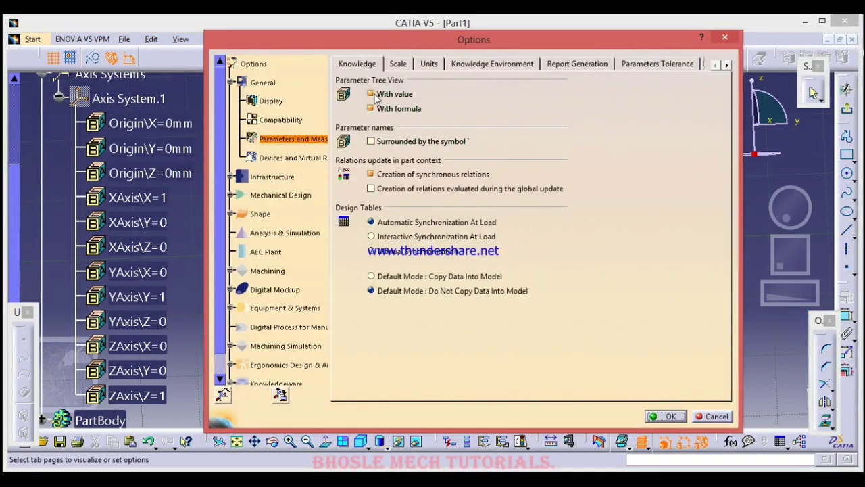
click(375, 95)
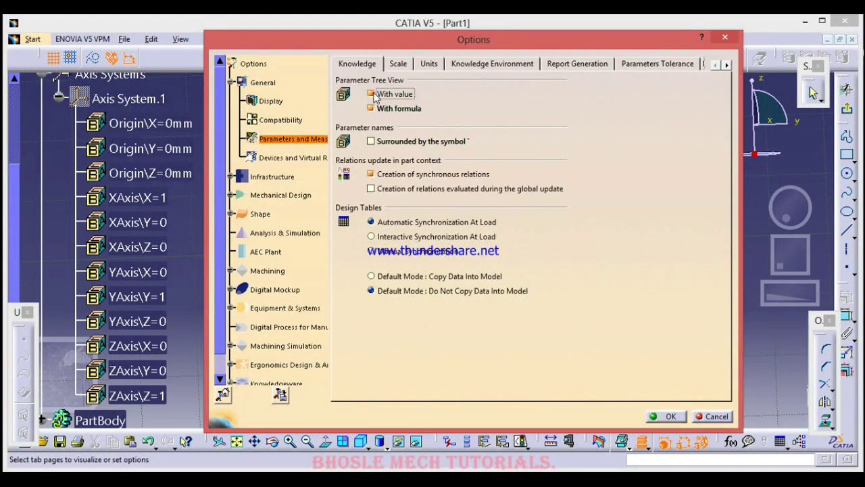
click(371, 108)
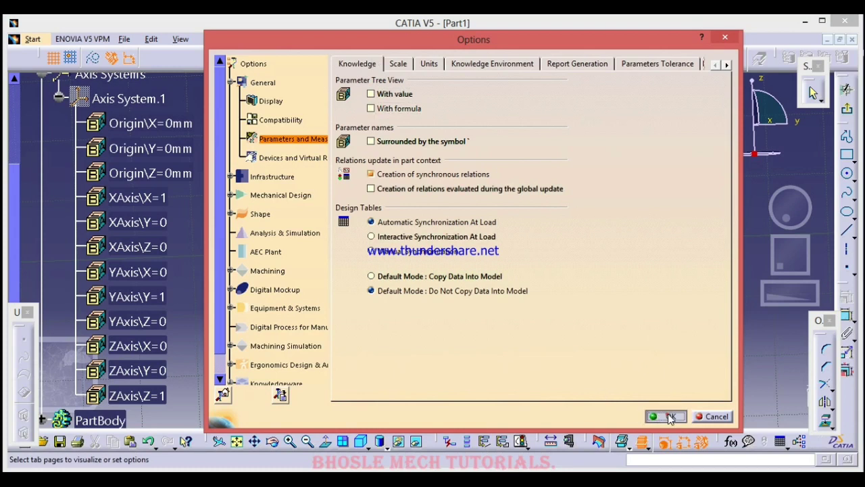
click(668, 417)
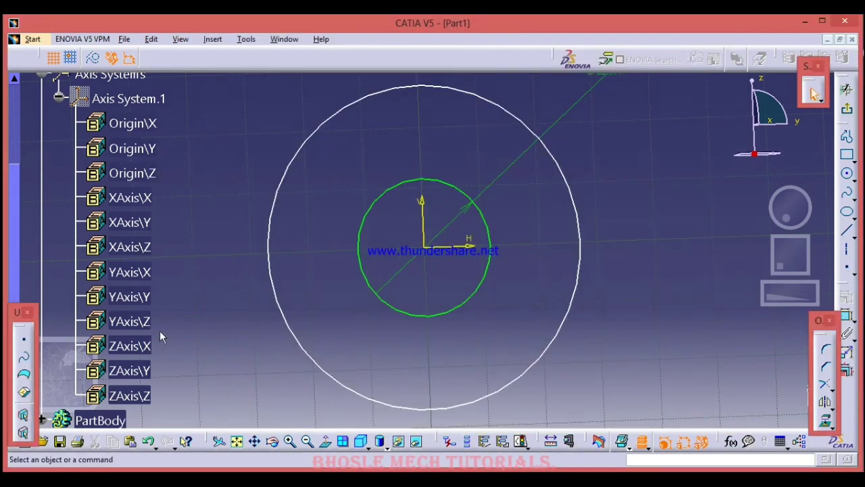
- Enable With value and With formula again for the parameter tree view in the Knowledge options
click(245, 40)
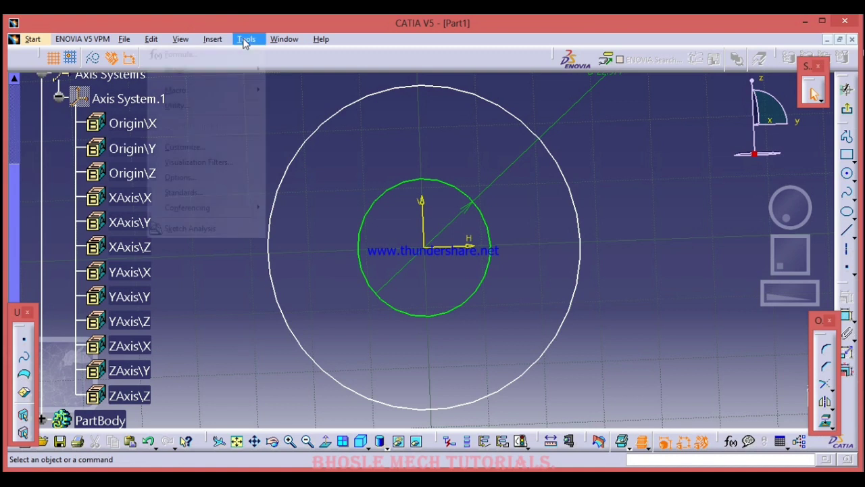
click(202, 176)
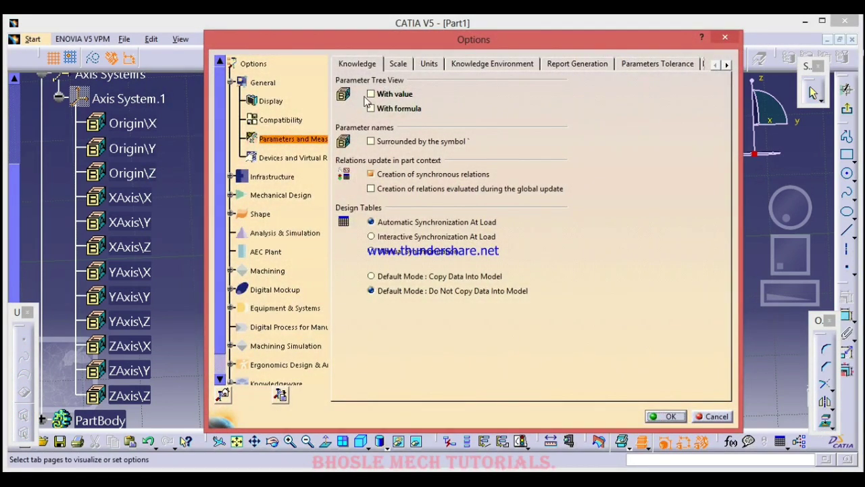
click(371, 94)
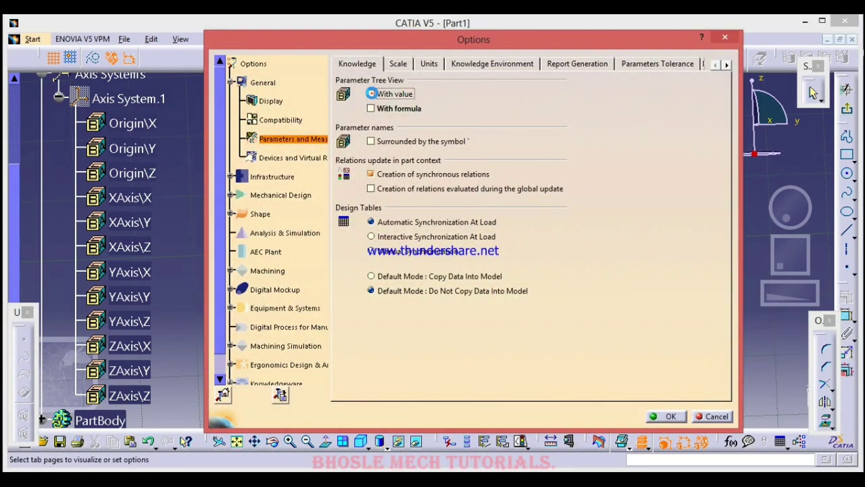
click(371, 109)
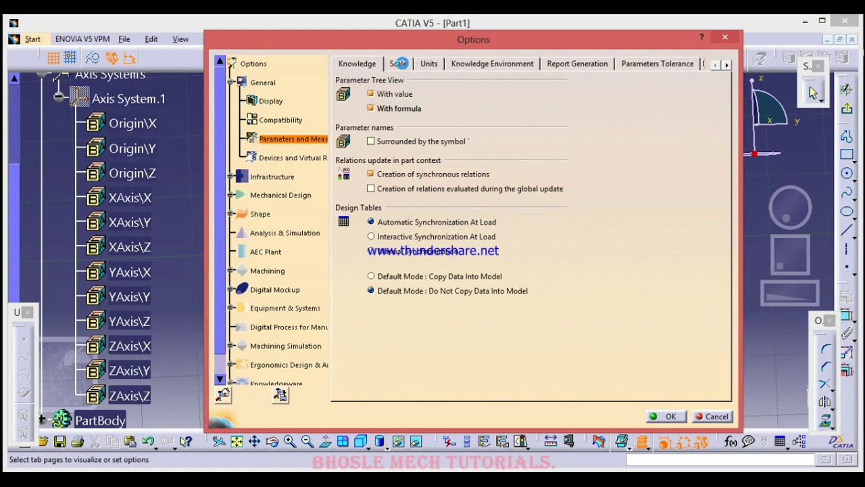
- Examine the Units settings for parameters and measures, including the available length units and the list of magnitudes
click(398, 63)
click(427, 64)
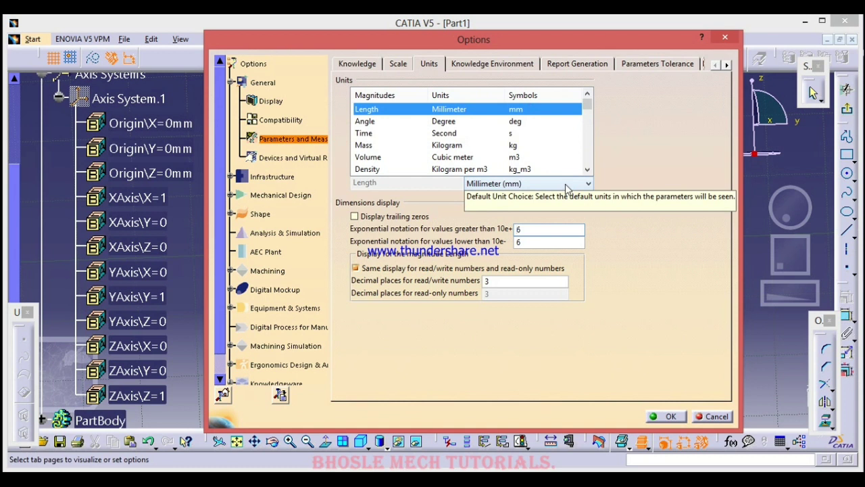
click(564, 185)
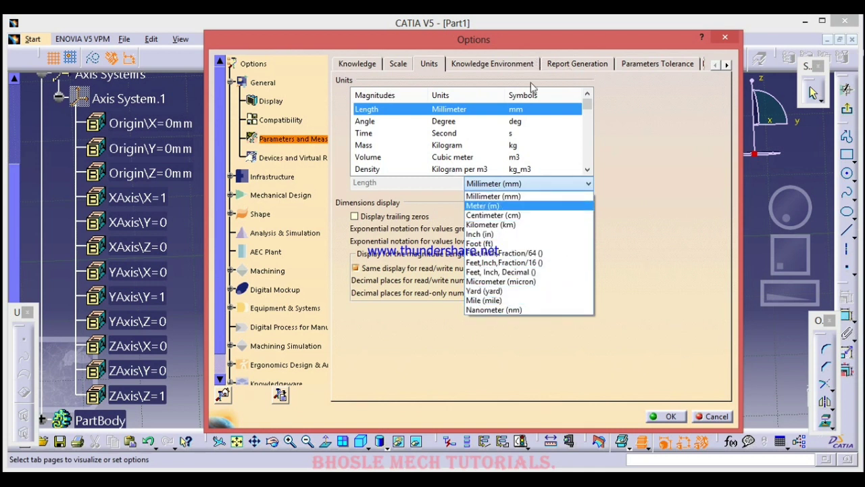
click(688, 156)
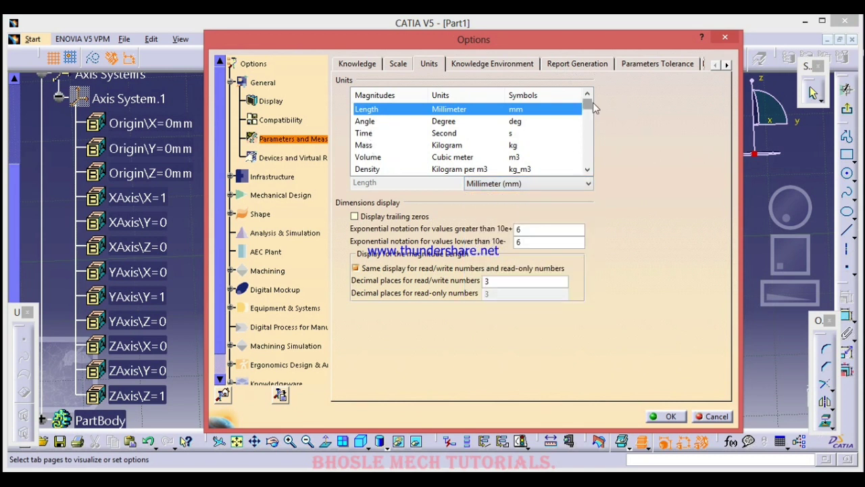
drag(585, 106, 581, 81)
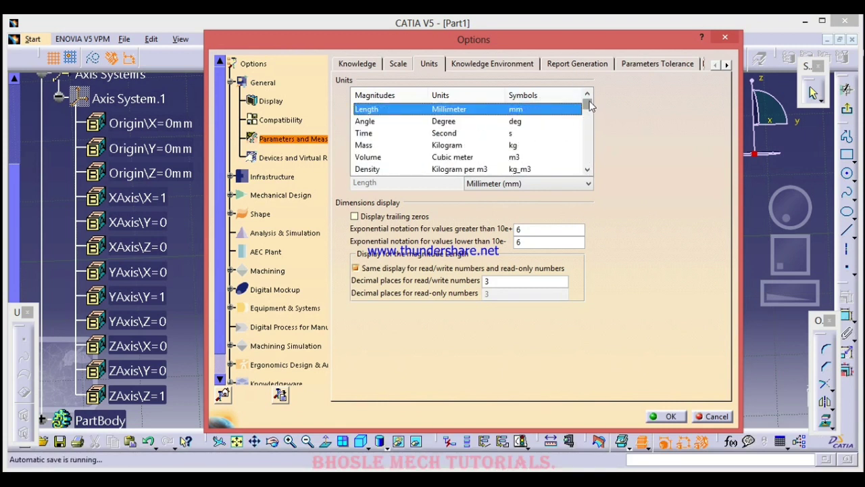
mouse_move(590, 105)
mouse_down()
mouse_move(589, 128)
mouse_move(587, 106)
mouse_up()
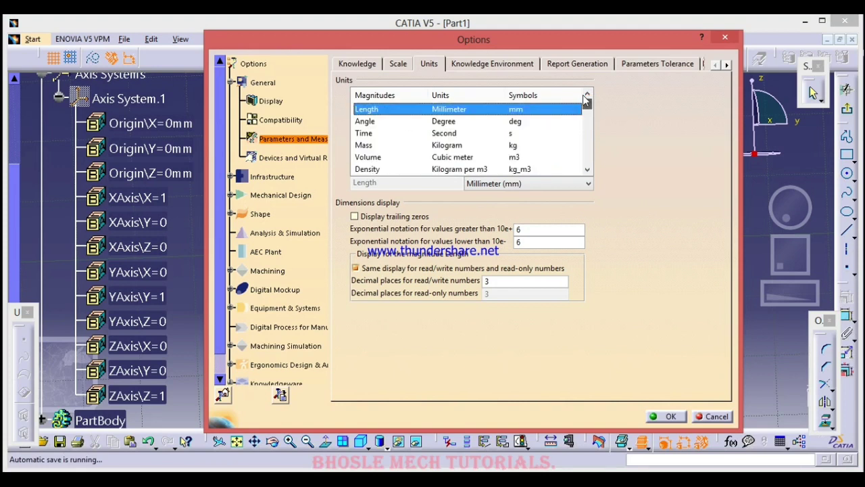
- Examine the units available for the Time magnitude in the Units settings
click(446, 133)
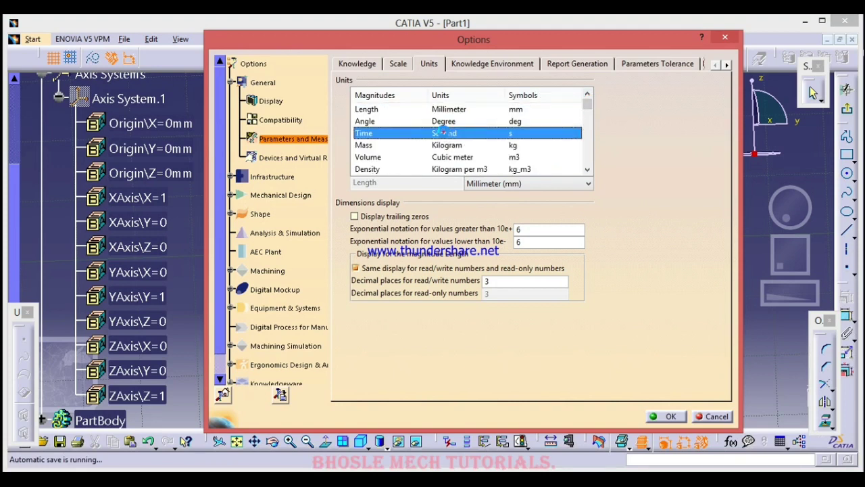
click(539, 184)
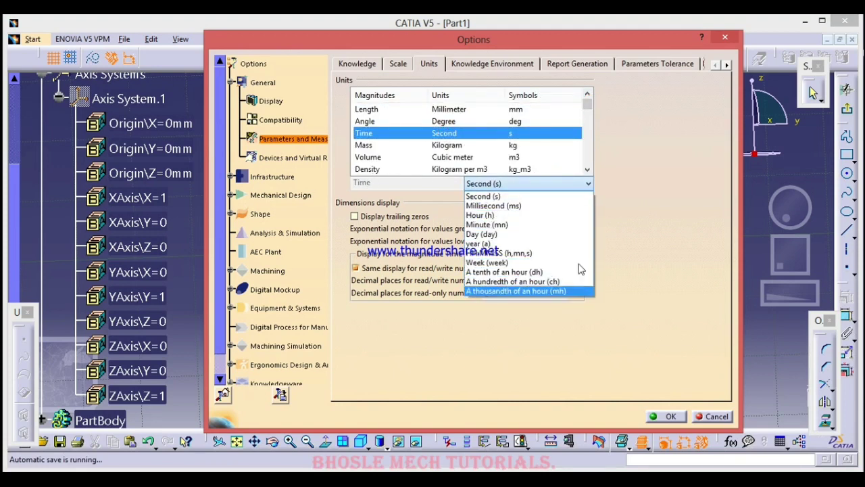
click(641, 198)
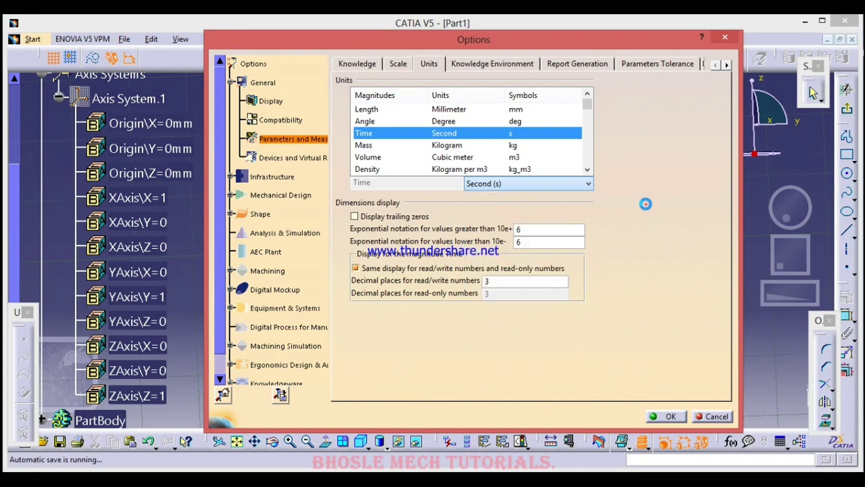
- Disable the default tolerance for length and angle parameters in the Parameters Tolerance settings
click(487, 68)
click(574, 64)
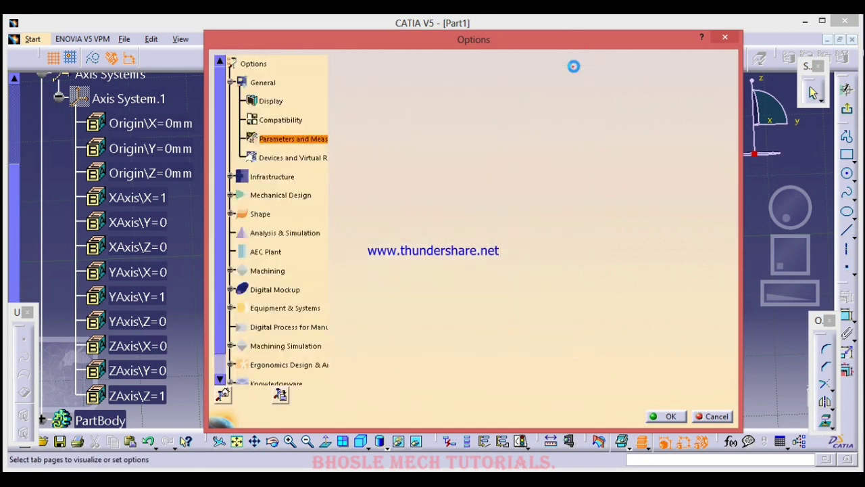
click(658, 64)
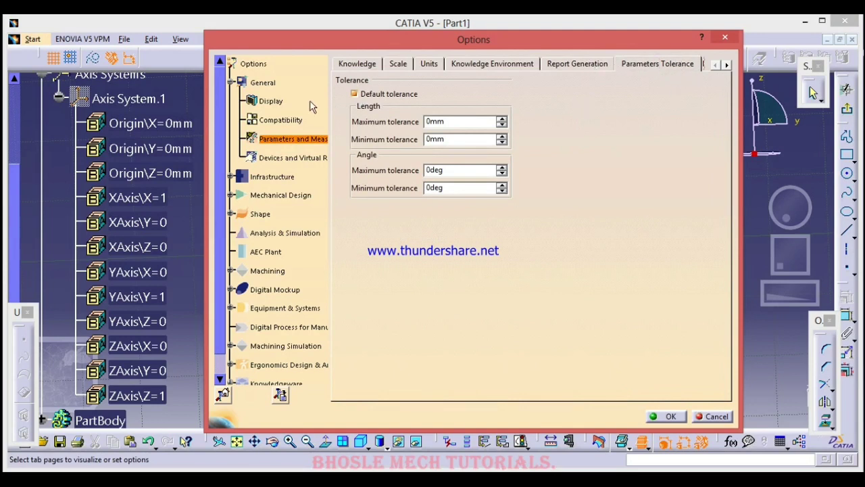
click(355, 94)
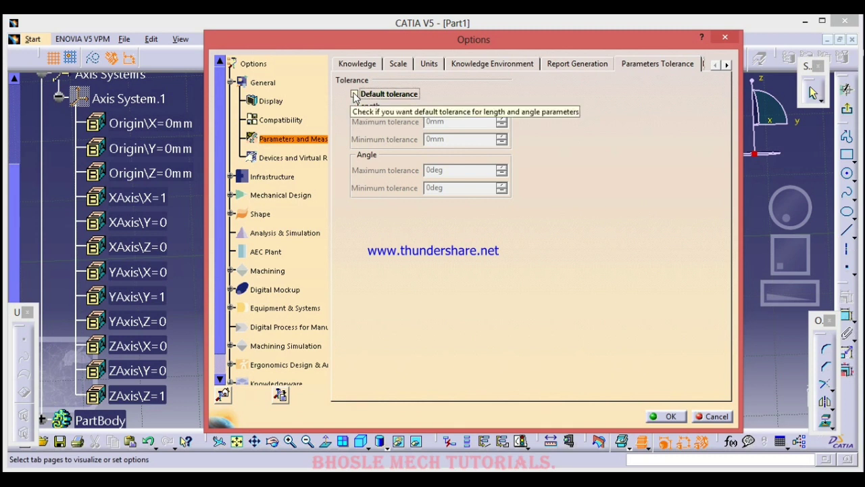
- Examine the Measure Tools settings and the Constraints and Dimensions settings for parameters and measures
click(727, 64)
click(716, 65)
click(727, 64)
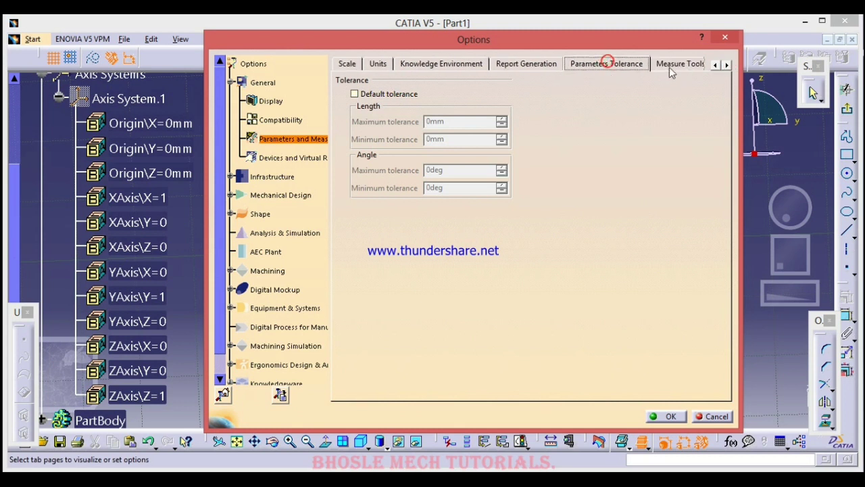
click(669, 67)
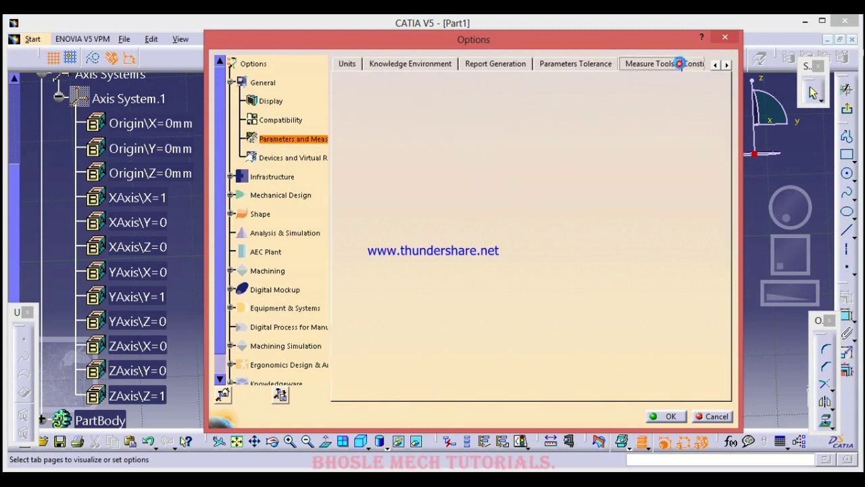
click(727, 65)
click(727, 64)
click(638, 64)
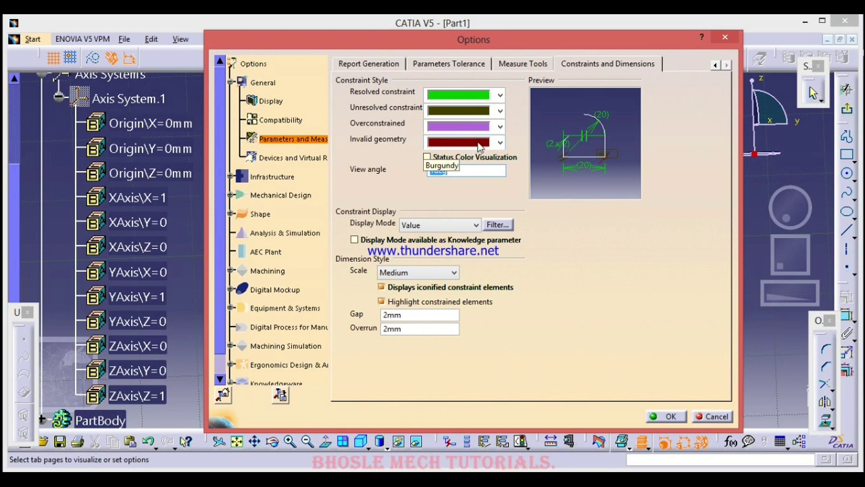
- Accept the parameter and measure options with the constraint view angle at 0deg
key(alt+space)
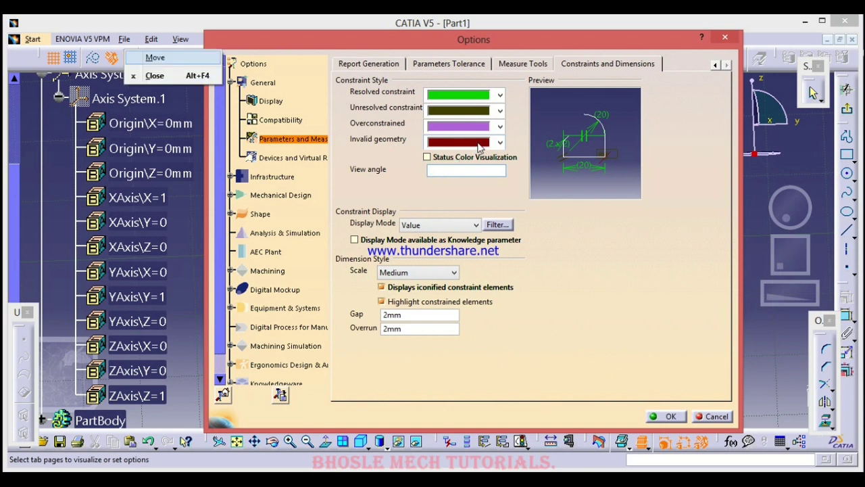
click(191, 229)
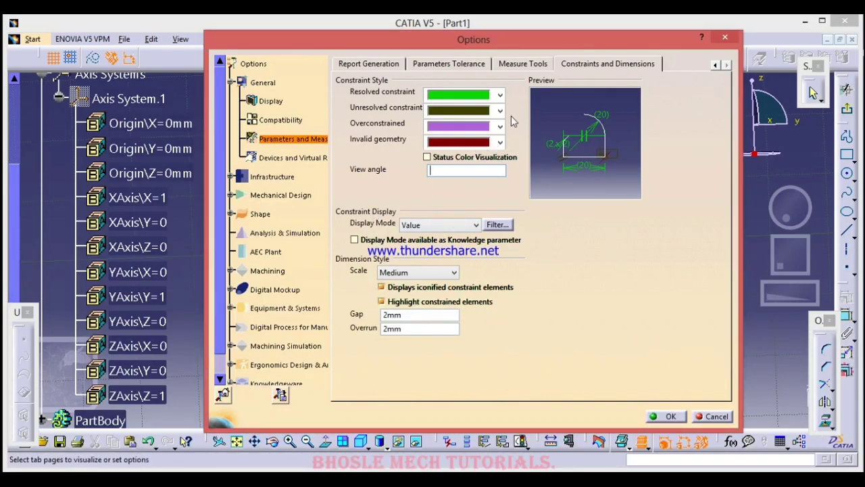
click(669, 416)
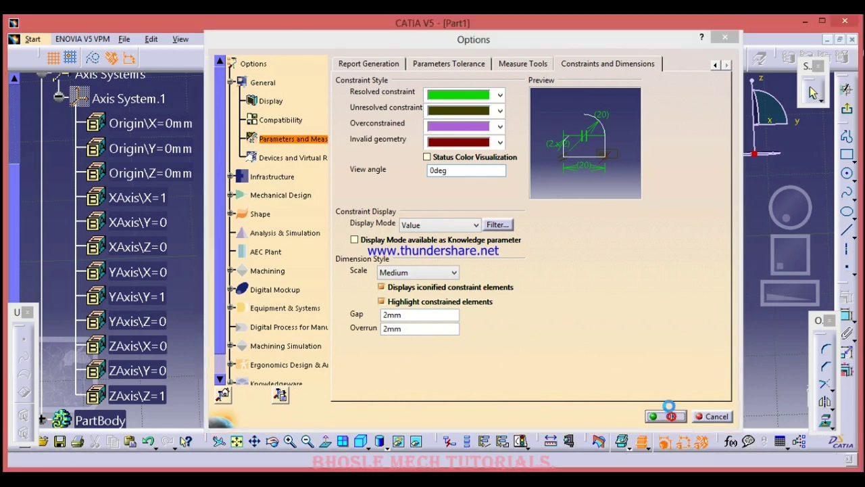
- Reopen the options and switch the Assembly Design update mode to Automatic and back to Manual
click(246, 38)
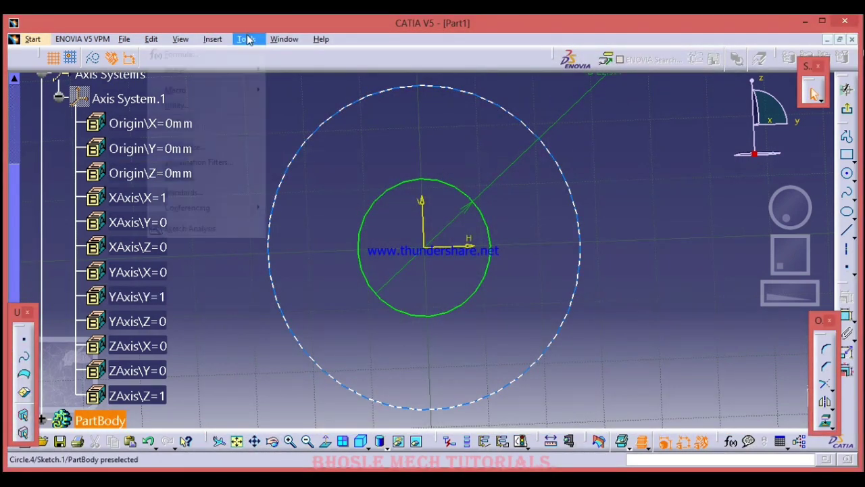
click(192, 177)
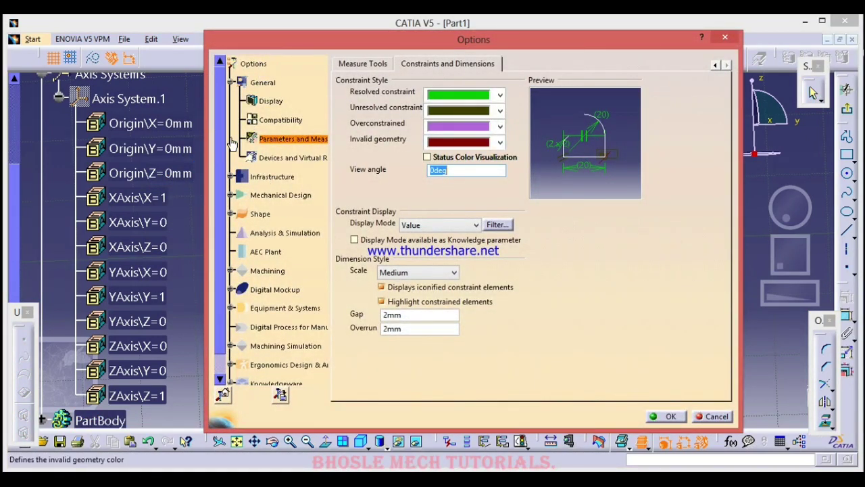
click(262, 197)
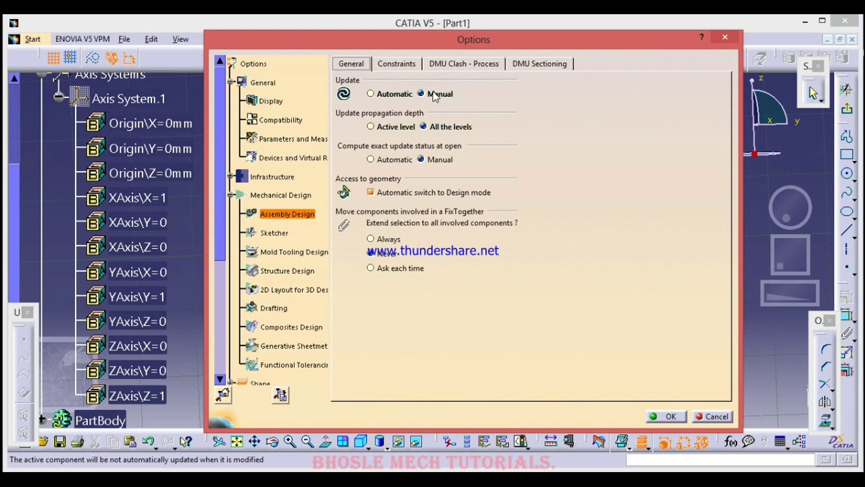
click(371, 93)
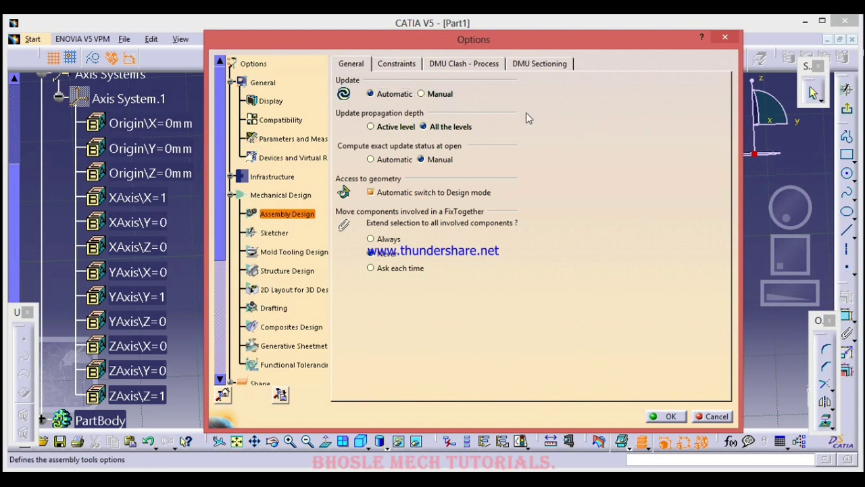
click(421, 95)
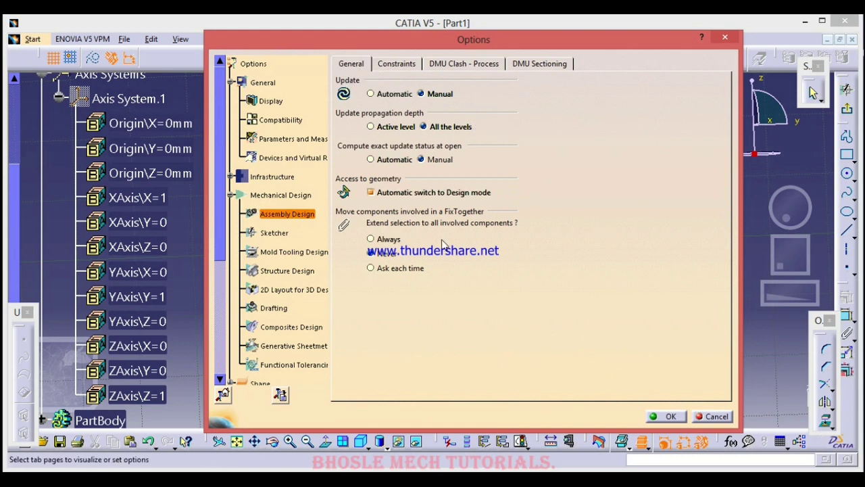
click(445, 97)
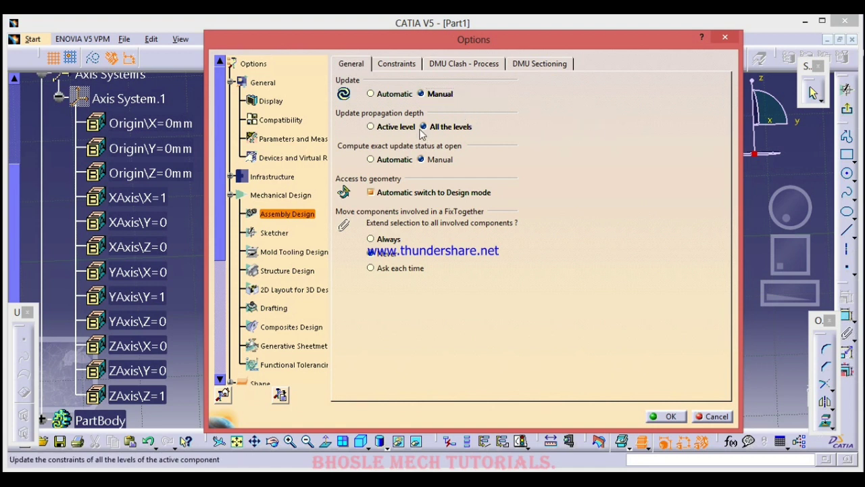
- Examine the Sketcher options and the FreeStyle options for general settings and manipulators
click(272, 234)
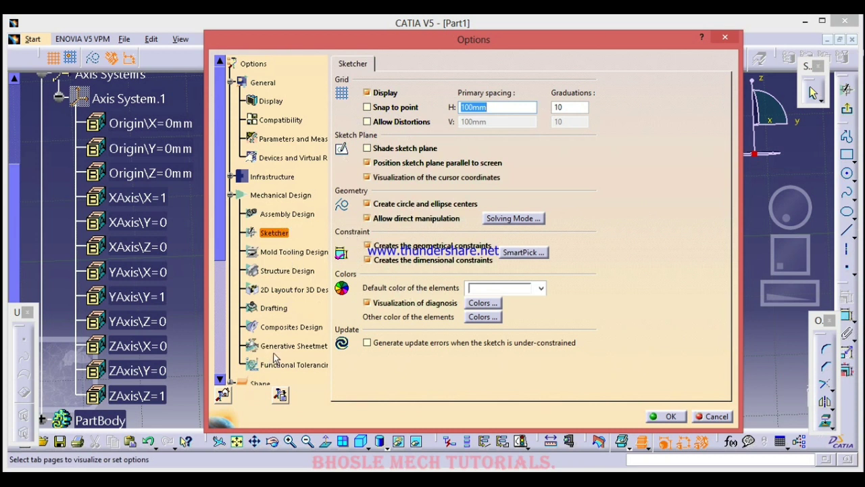
drag(218, 195, 220, 280)
click(260, 237)
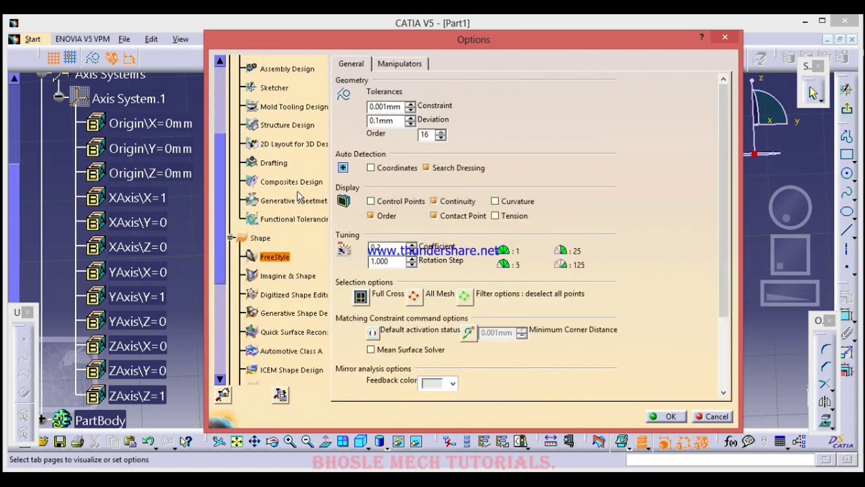
click(408, 63)
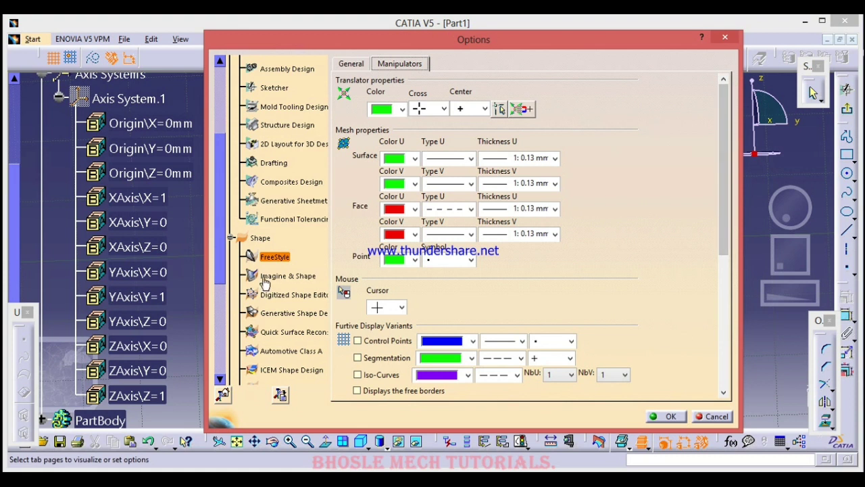
drag(219, 230, 223, 287)
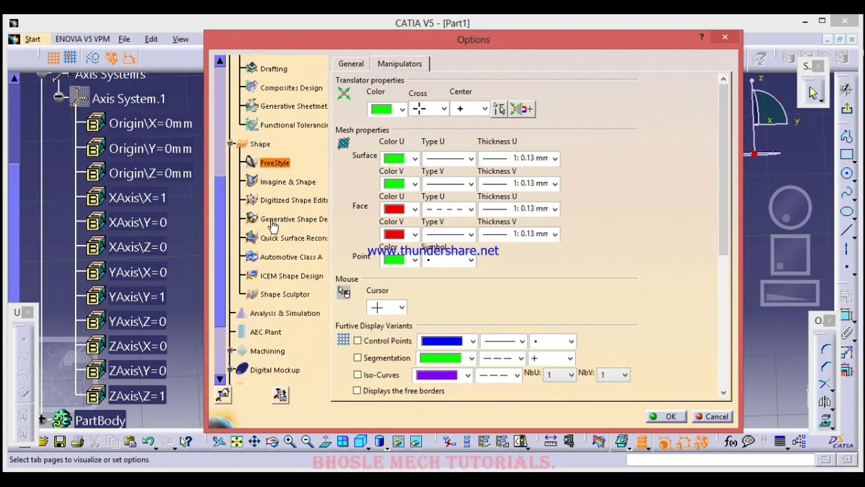
- Examine the Generative Shape Design options, including merging distance and the Work On Support settings
click(300, 219)
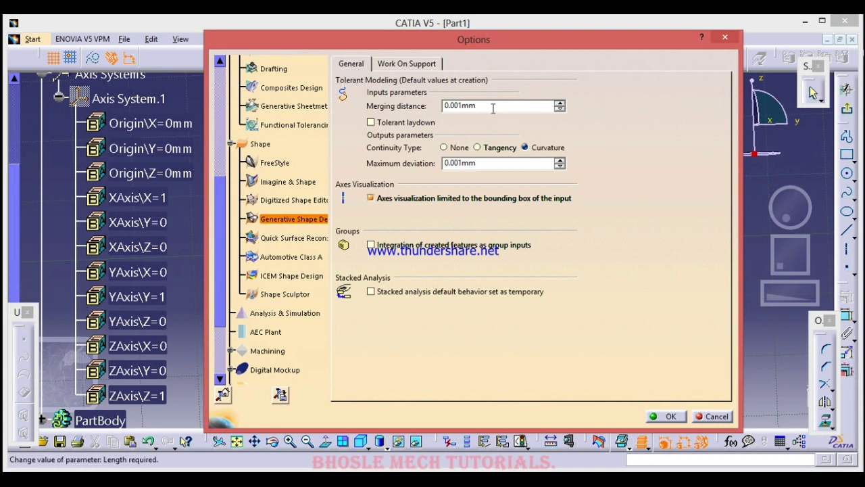
double_click(480, 108)
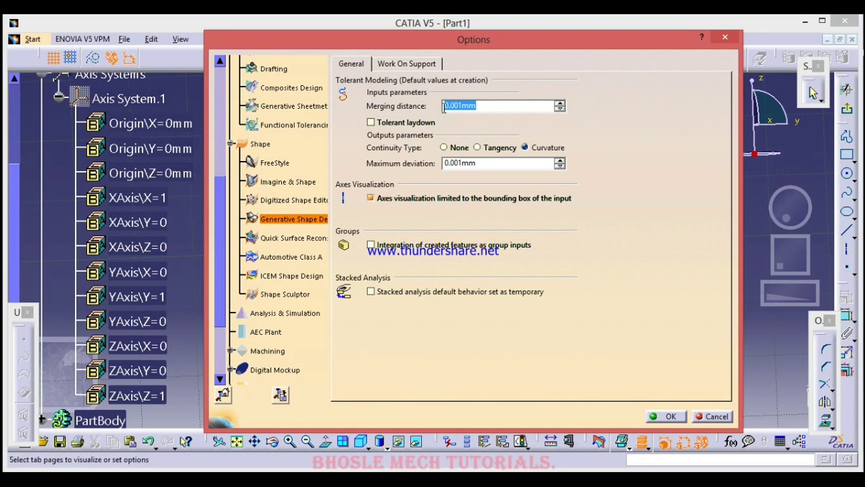
click(700, 106)
click(396, 62)
click(349, 63)
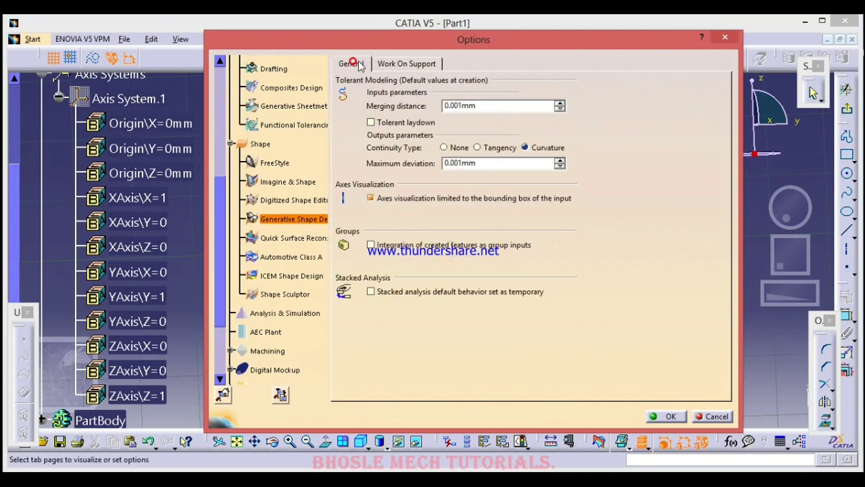
- Return to the beginning of the options tree and close the Options window without accepting
drag(217, 199, 250, 53)
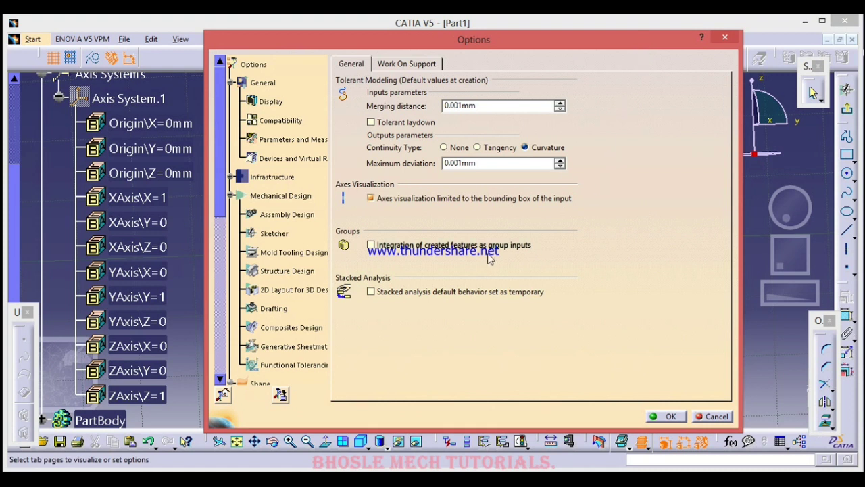
key(alt+space)
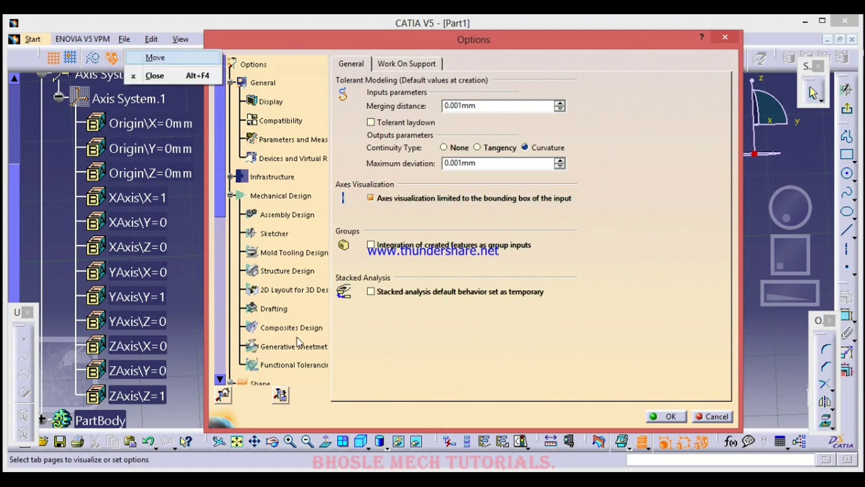
click(175, 306)
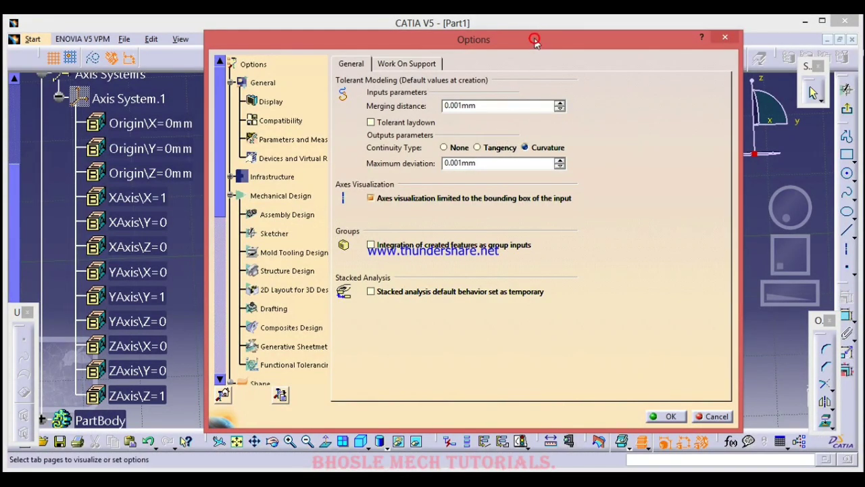
drag(534, 40, 541, 46)
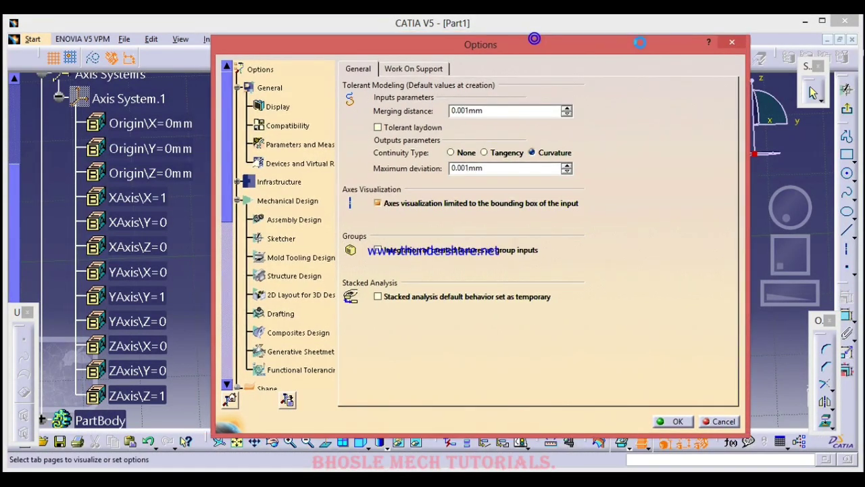
click(732, 42)
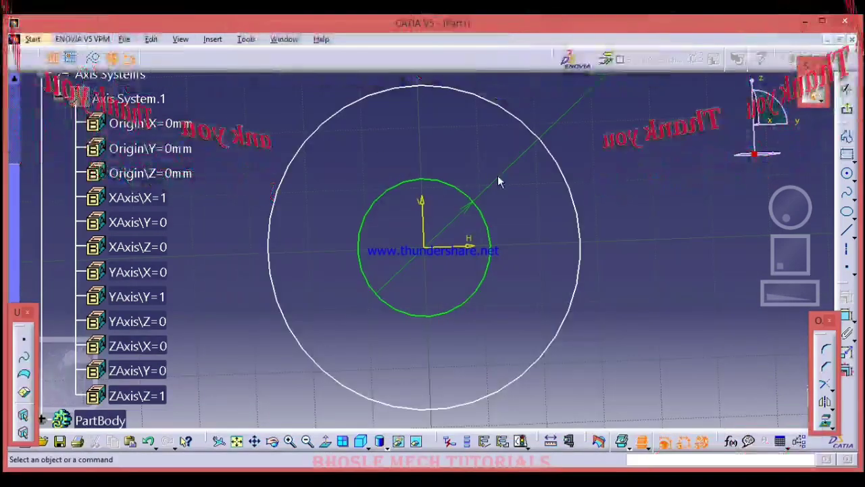
middle_drag(323, 237, 308, 316)
mouse_move(275, 268)
middle_down()
mouse_move(366, 227)
mouse_move(453, 221)
mouse_move(300, 253)
mouse_move(302, 229)
middle_up()
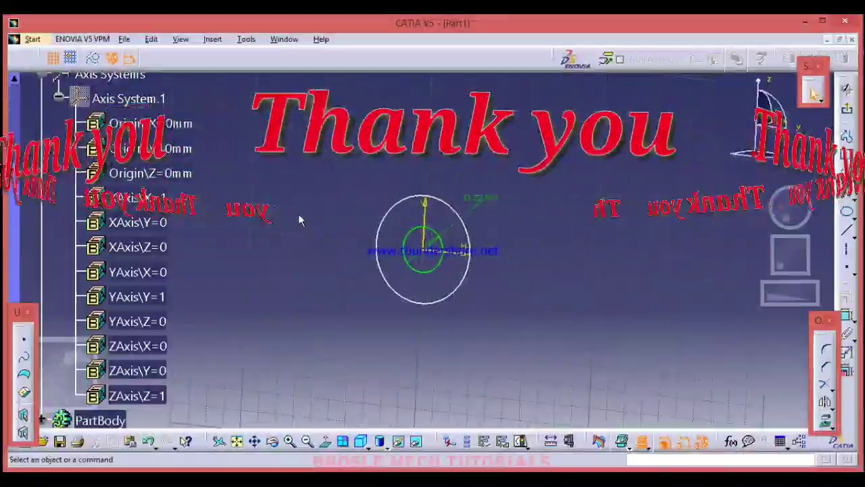